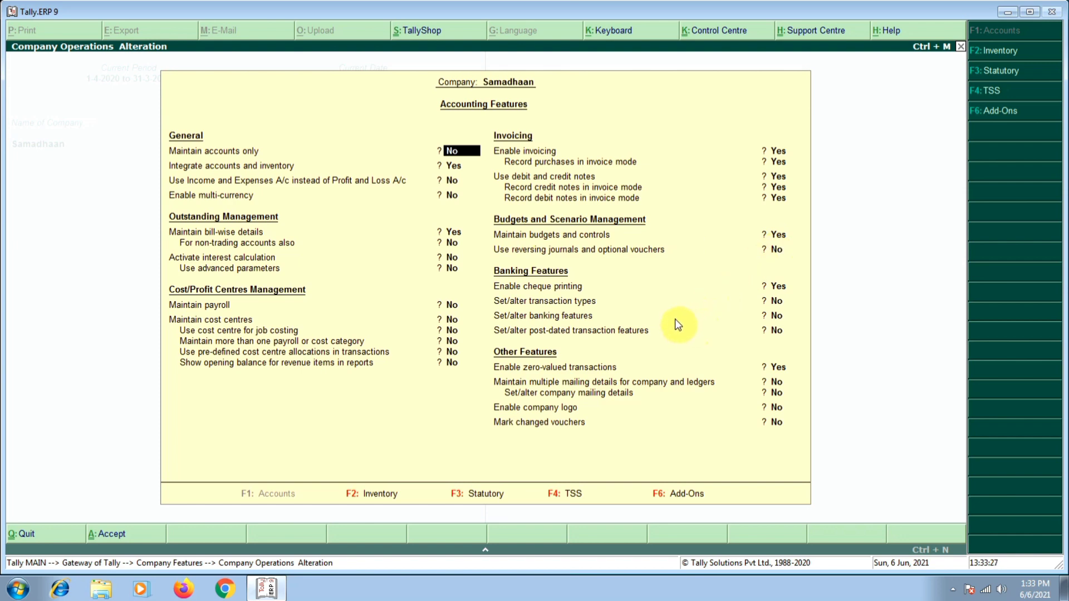
- Save the company's accounting features and open Accounting Voucher Creation for a sales voucher
key("ctrl+a")
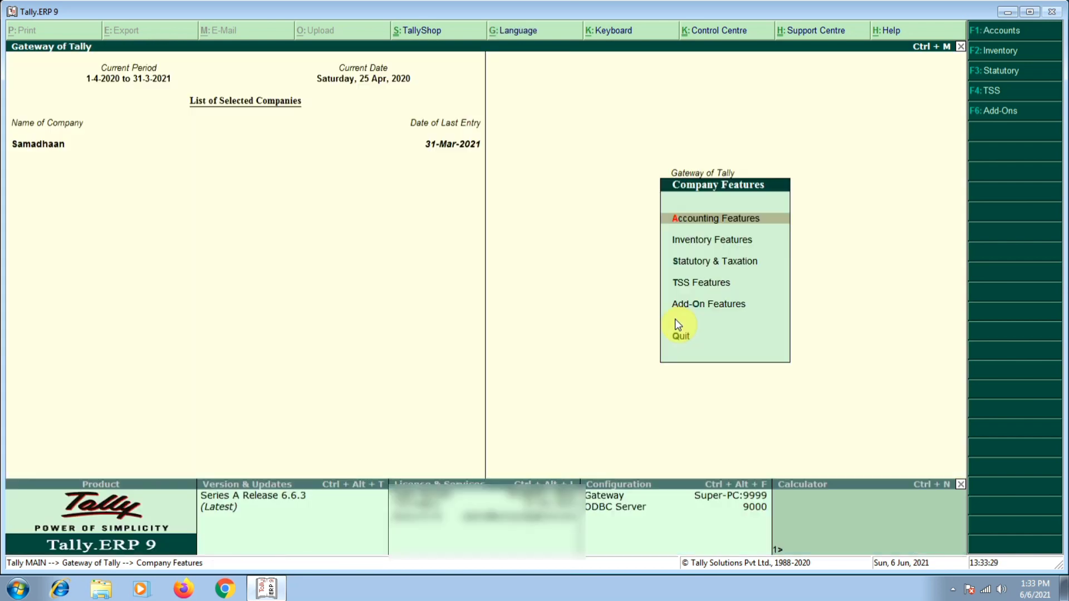
key("Escape")
key("Up")
key("Up")
key("Up")
key("Up")
key("Up")
key("Up")
key("Up")
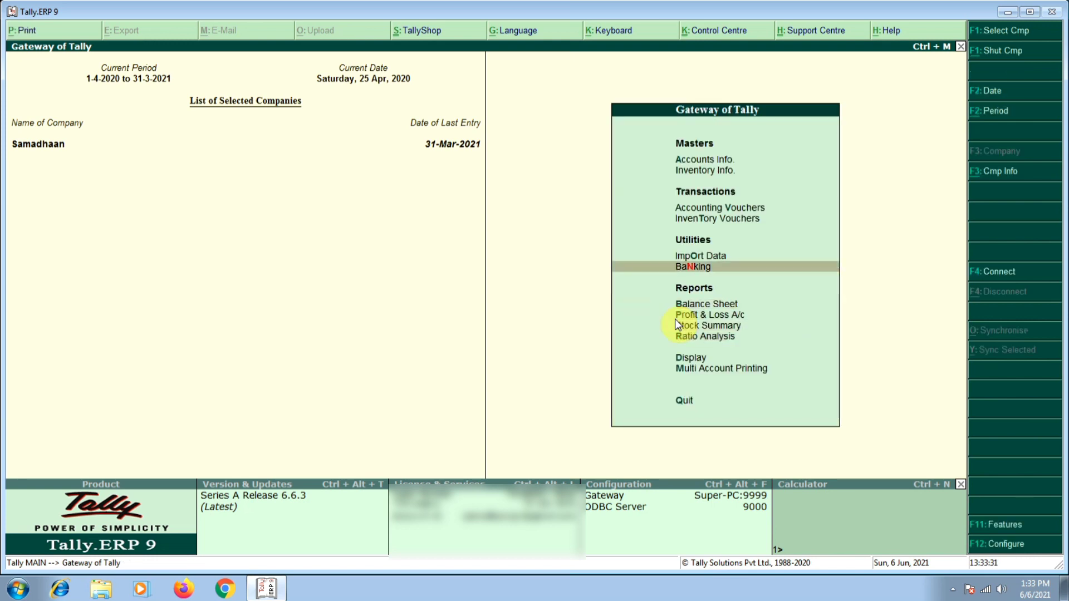
key("Return")
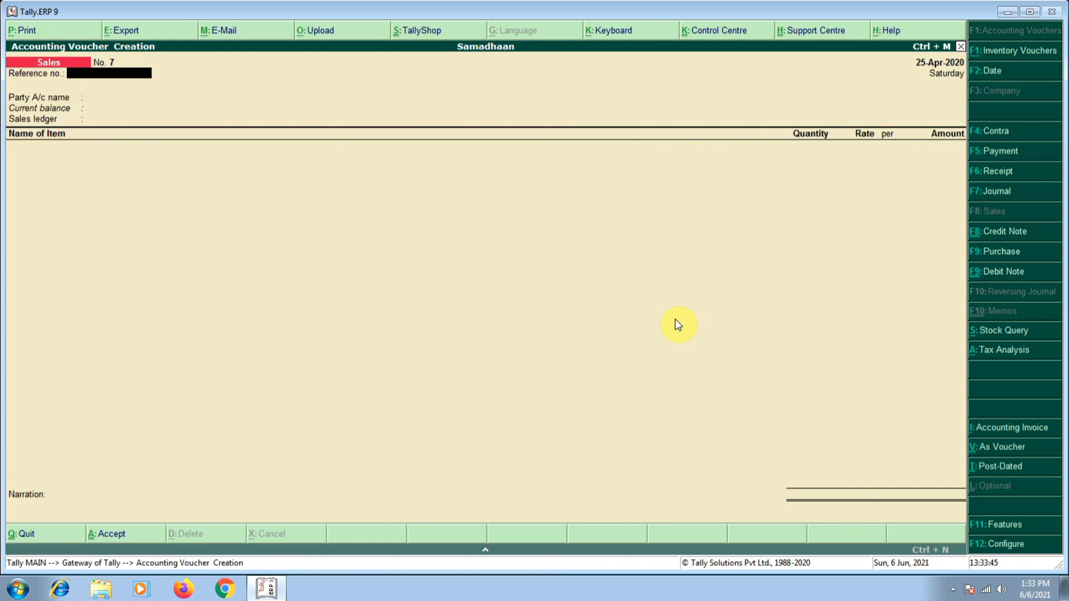
- Set the sales voucher's date to 5-Apr-2020 and its reference number to 123
key("F2")
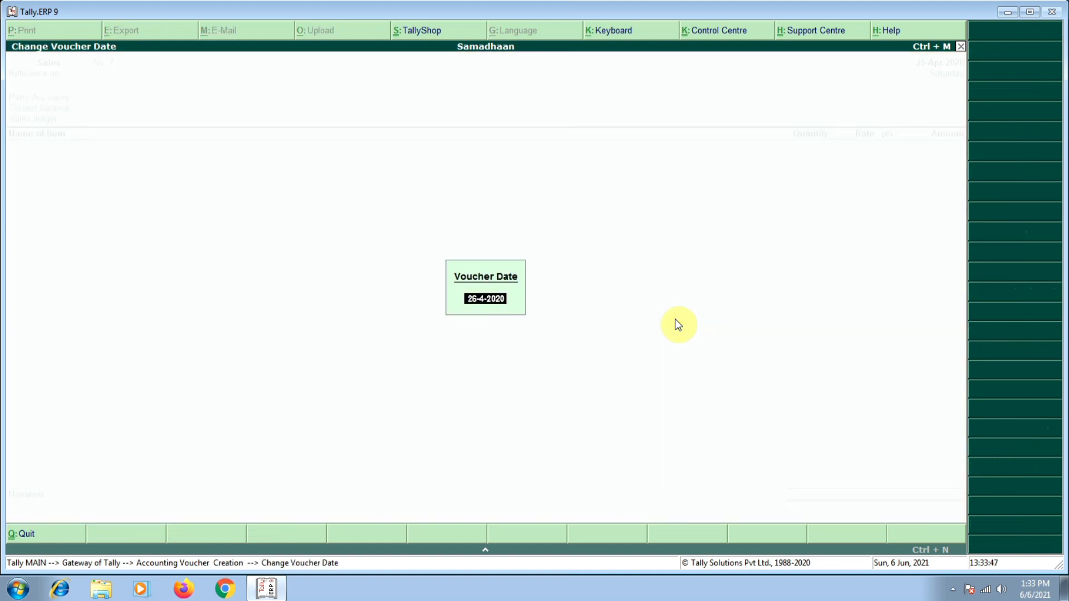
type("5.4")
key("Return")
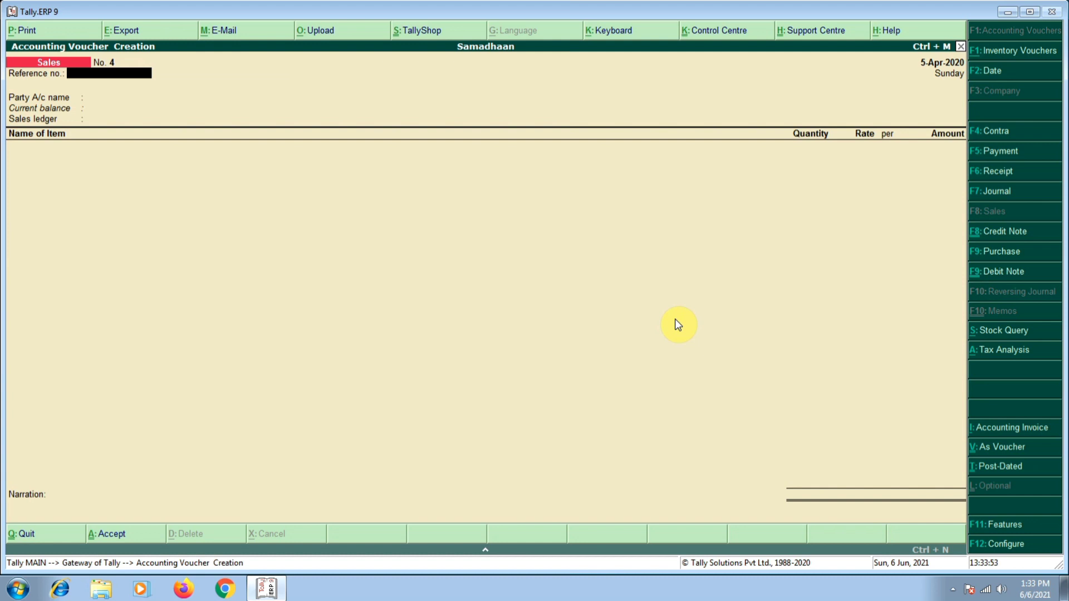
type("123")
key("Return")
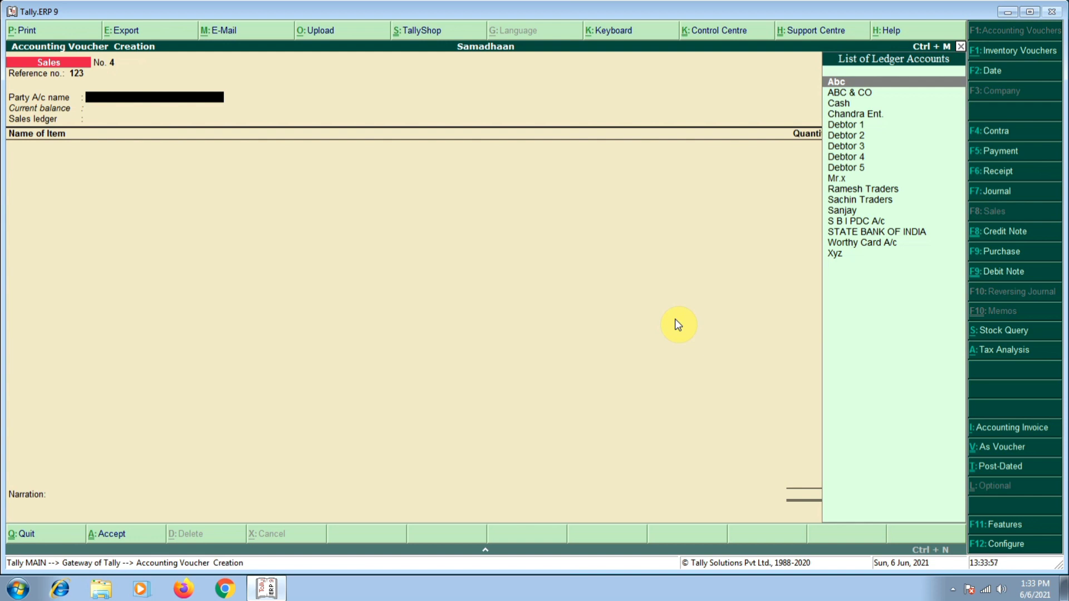
- Start creating a party ledger named Smith Traders under Sundry Debtors, with bill-by-bill balances maintained
key("alt+c")
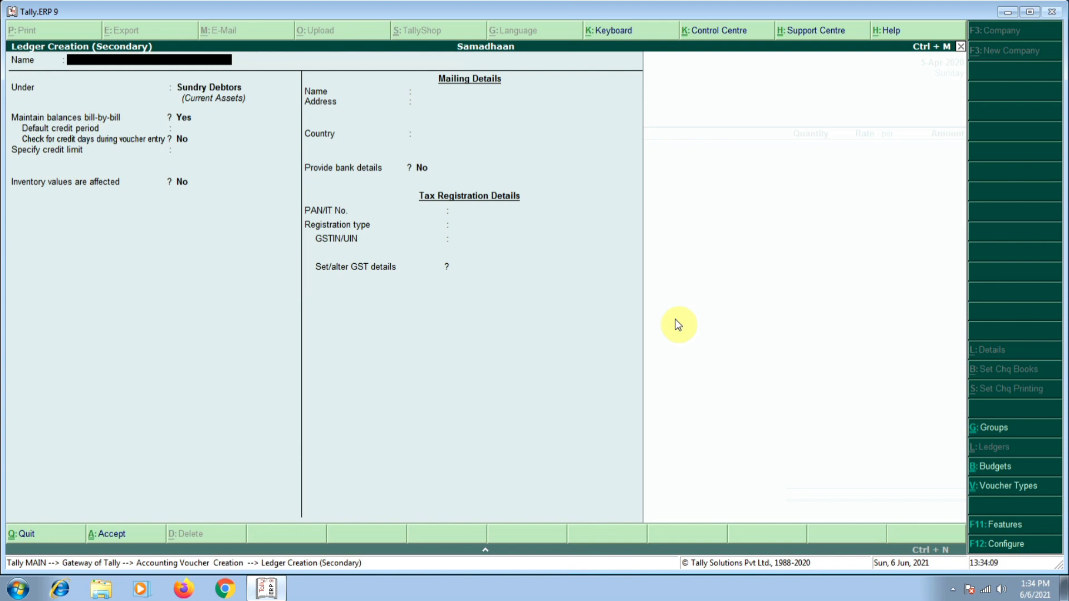
type("Smith Traders")
key("Return")
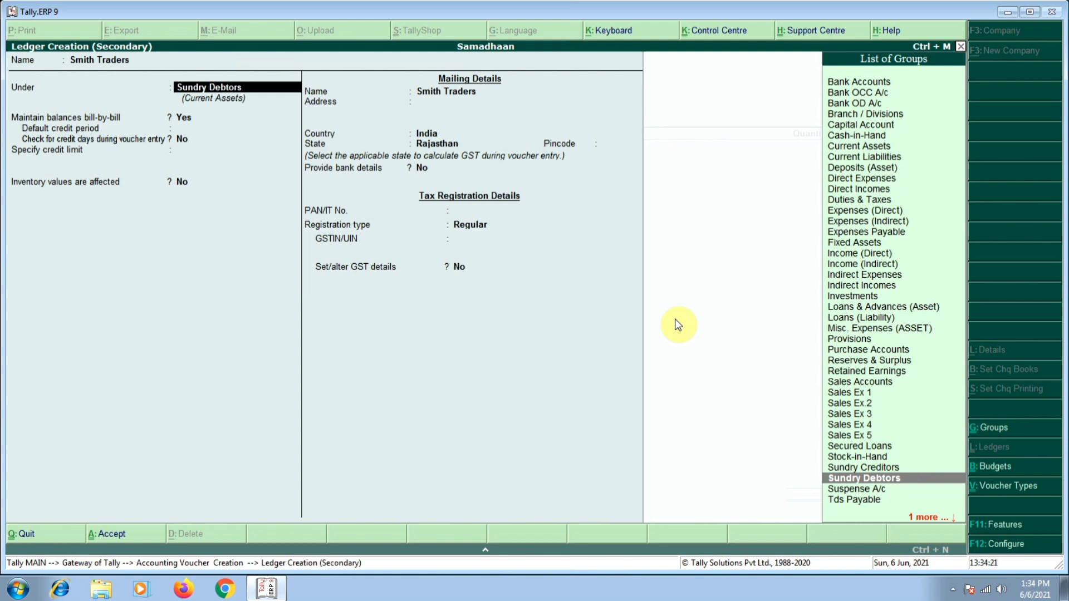
key("Return")
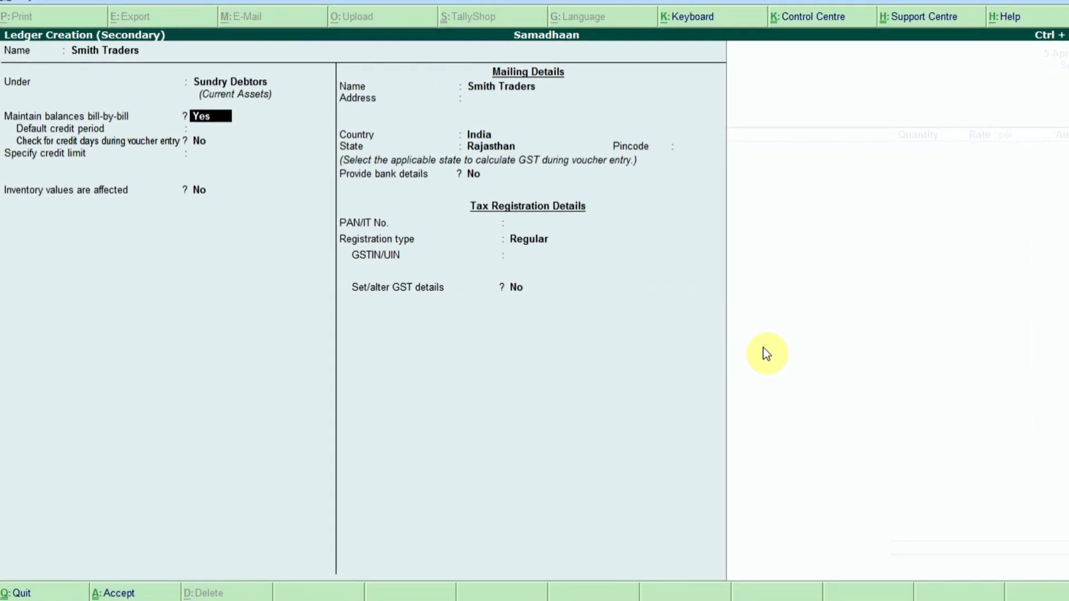
key("Return")
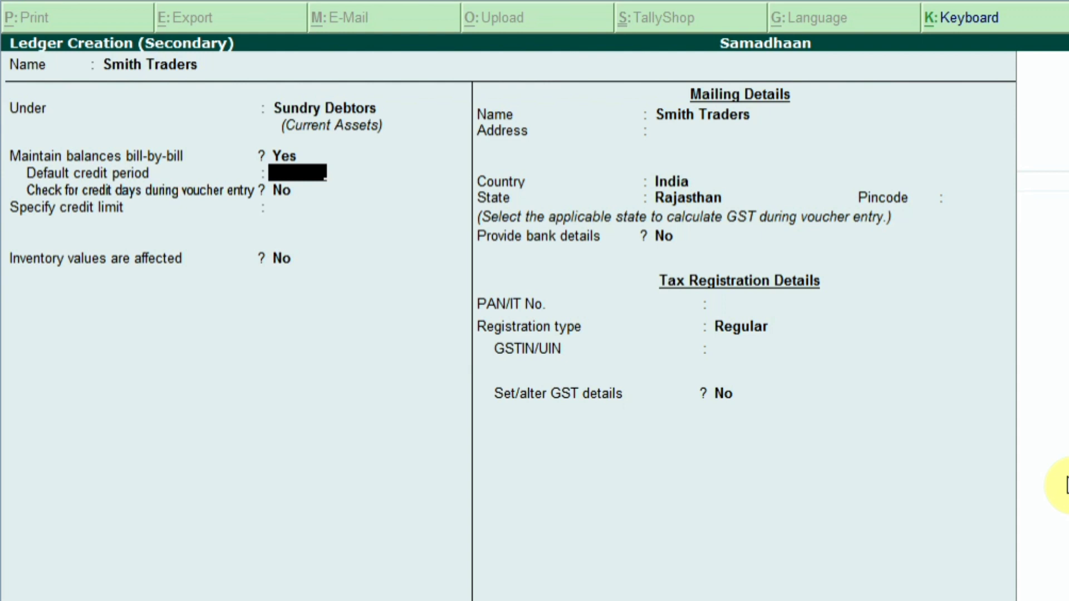
- Give the Smith Traders ledger a default credit period of 15 days and enable checking credit days during voucher entry
type("15")
key("Return")
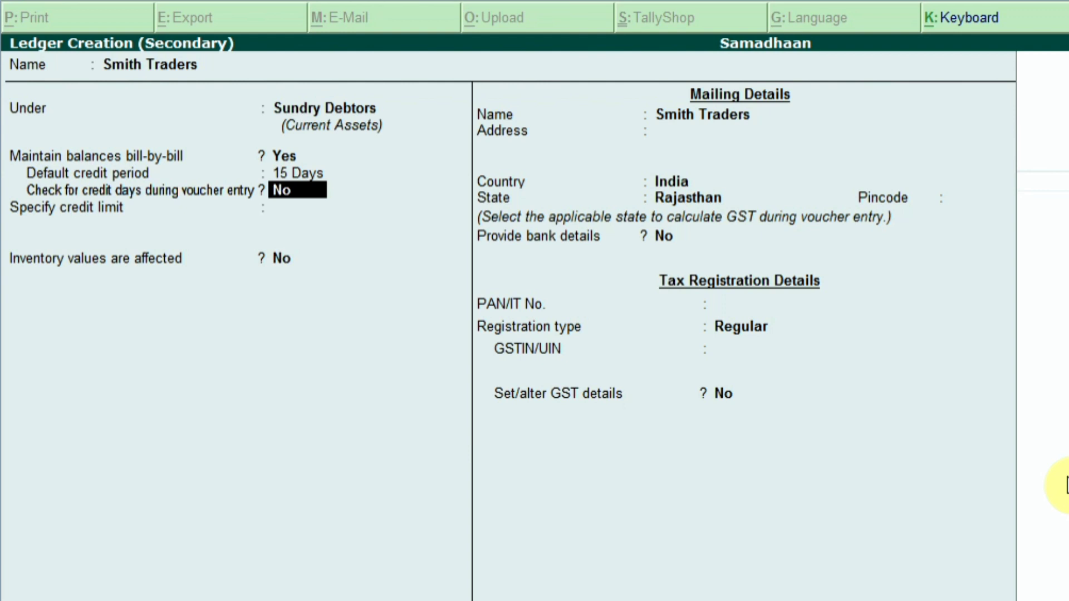
type("y")
key("Return")
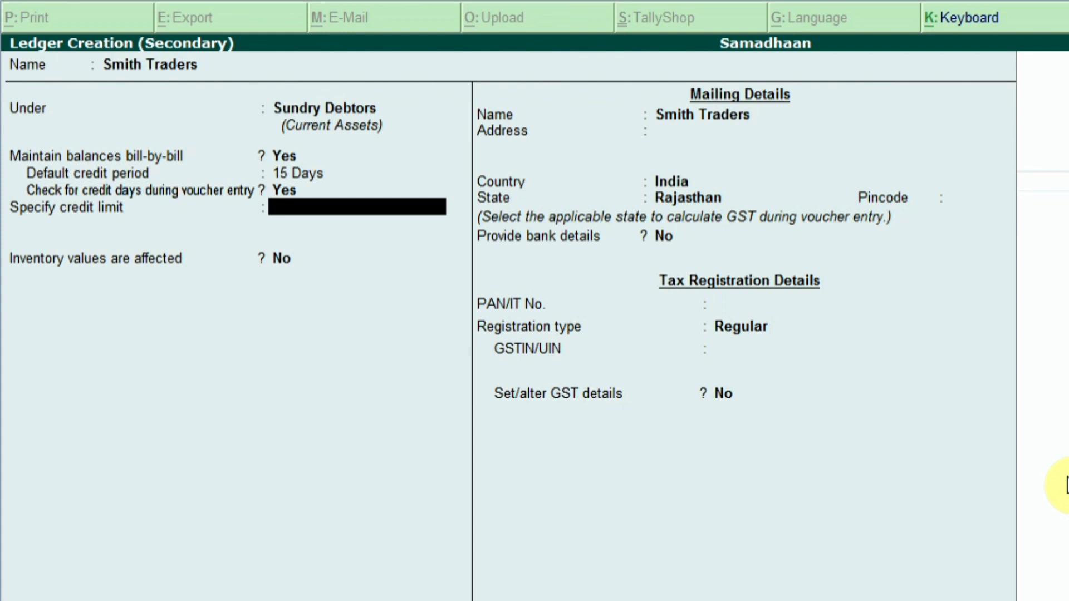
- Set the ledger's credit limit to 1,00,000 with no override by post-dated transactions, and save it as the voucher's party
type("100000")
key("Return")
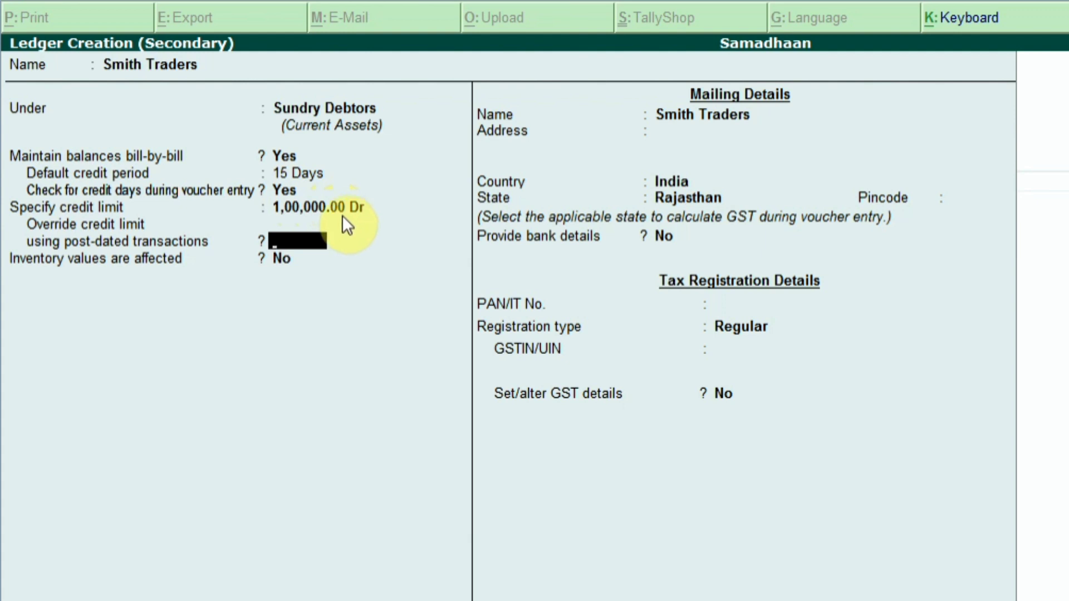
type("n")
key("Return")
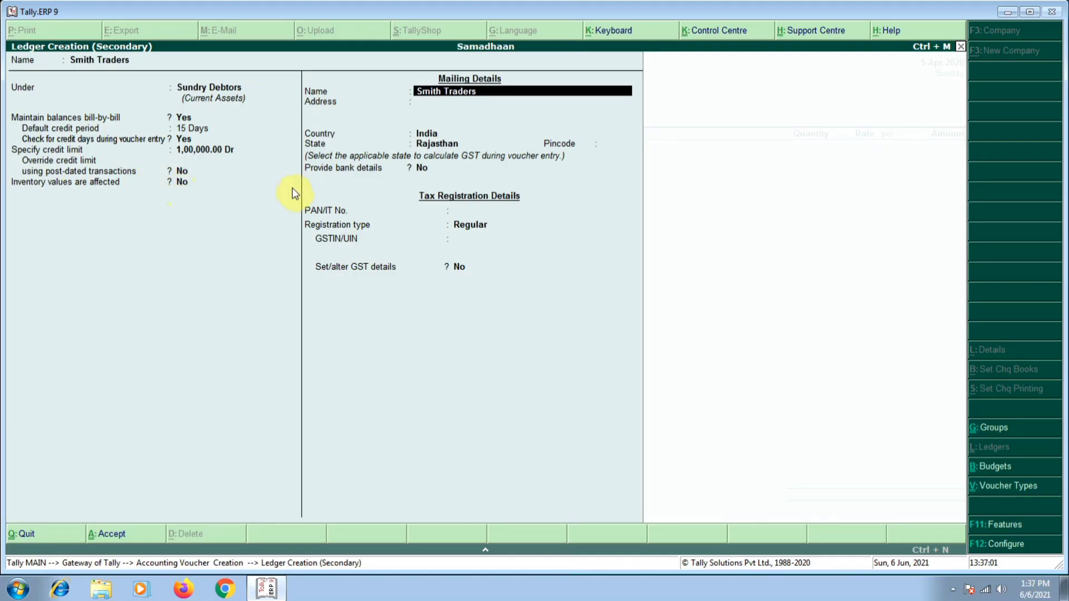
key("ctrl+a")
key("ctrl+a")
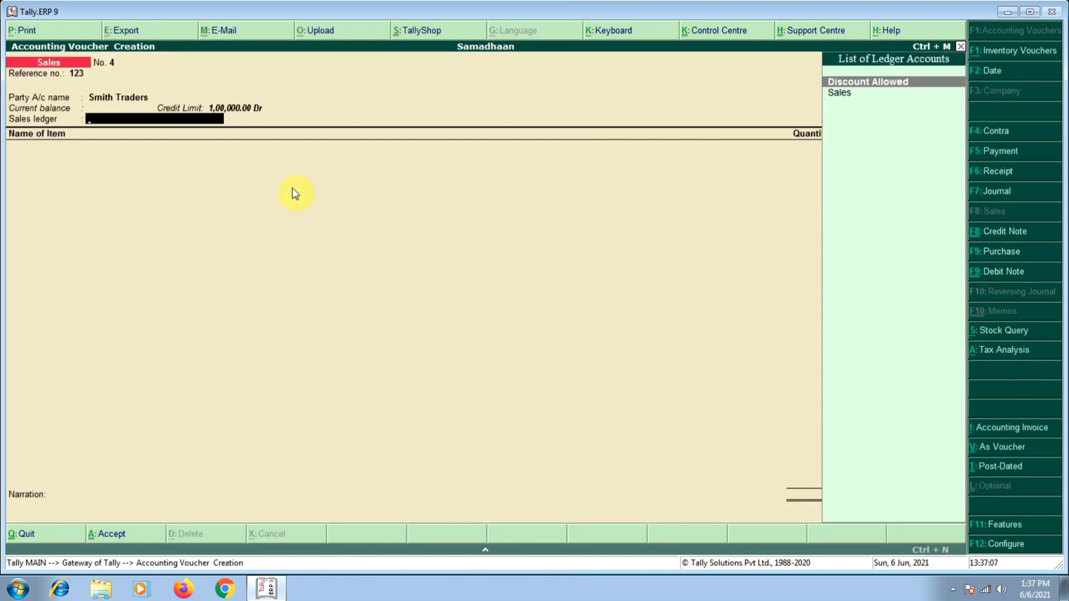
- Choose Sales as the sales ledger and add Air-Conditioner as the stock item
key("Down")
key("Return")
key("Return")
type("Airco")
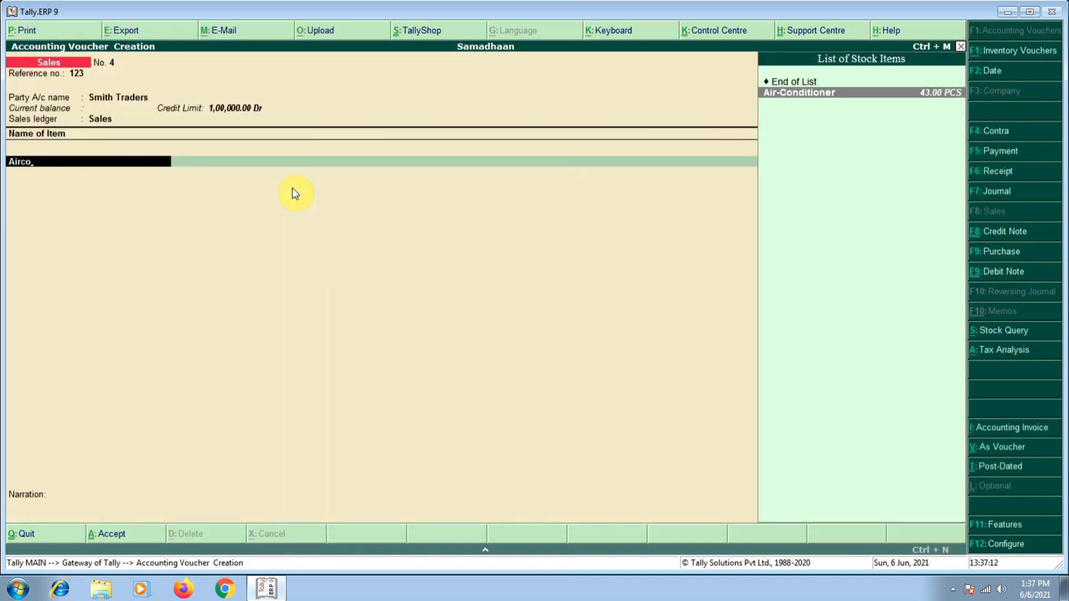
key("Return")
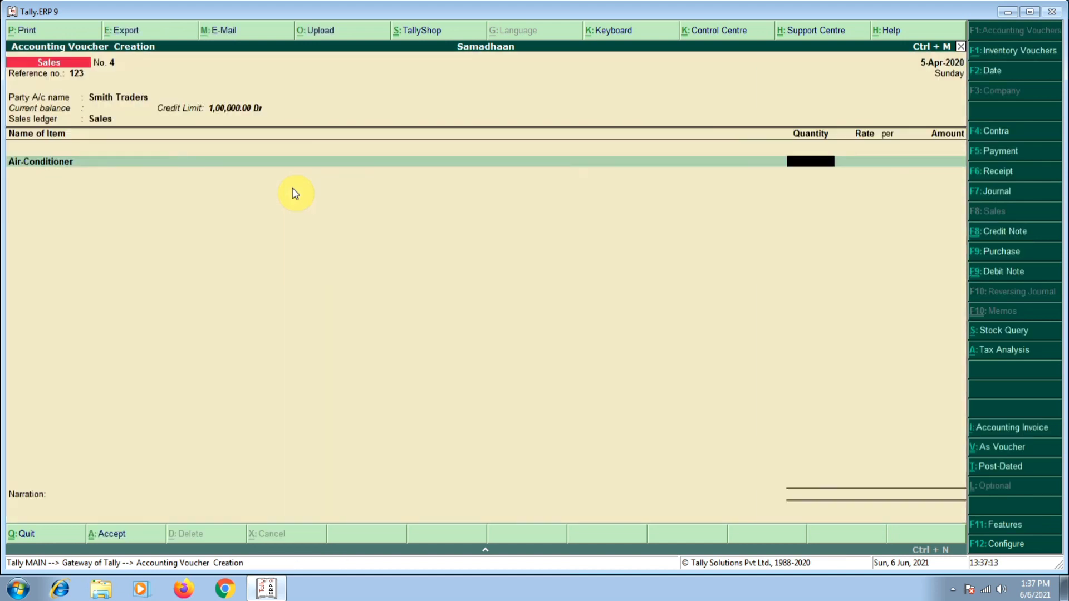
- Try quantities of 5 and 3 PCS for the Air-Conditioner line
type("5")
key("Return")
key("BackSpace")
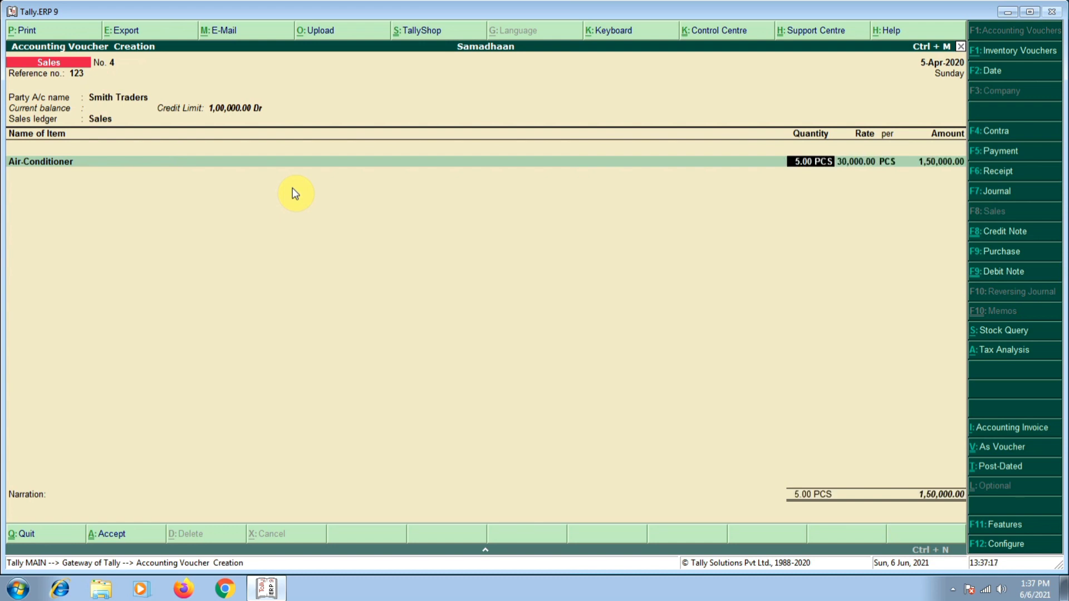
type("3")
key("Return")
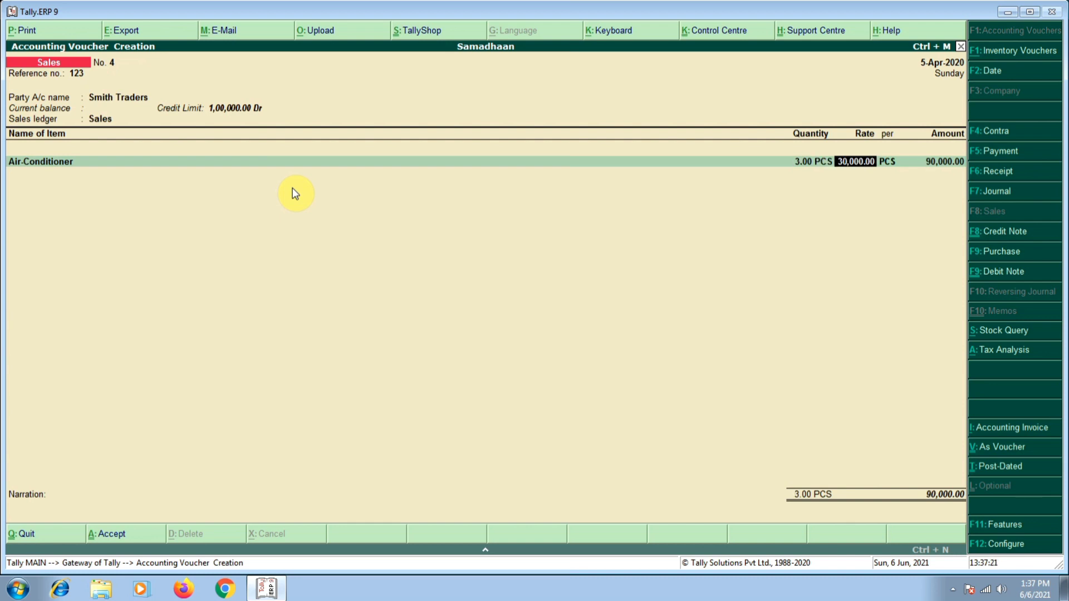
- Set the Air-Conditioner quantity to 2 PCS and accept the rate of 30,000 per piece and the line amount
key("BackSpace")
key("BackSpace")
key("Return")
type("2")
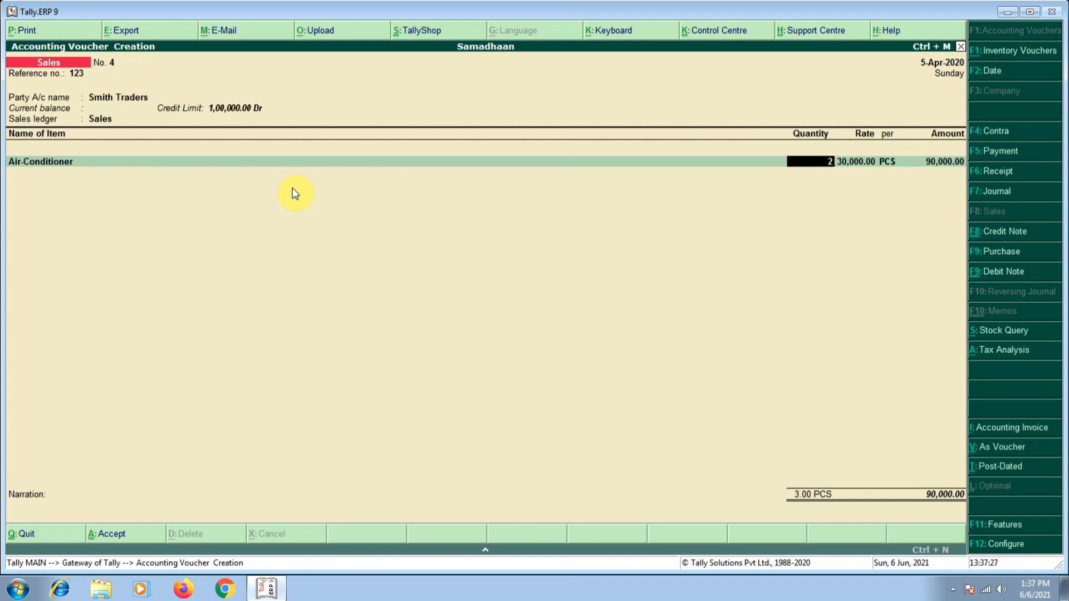
key("Return")
key("Return")
key("Return")
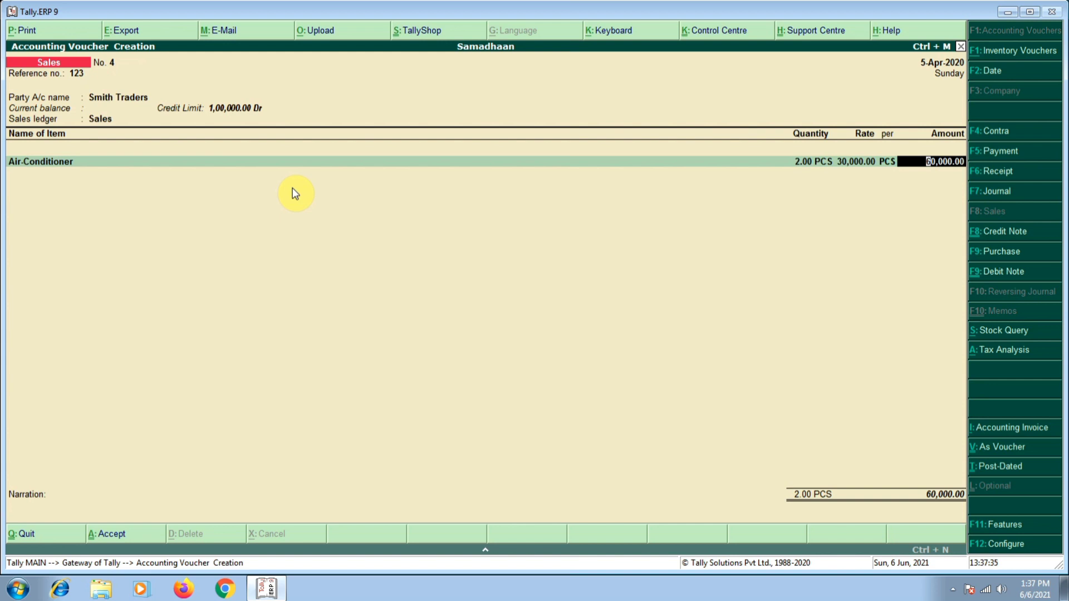
key("Return")
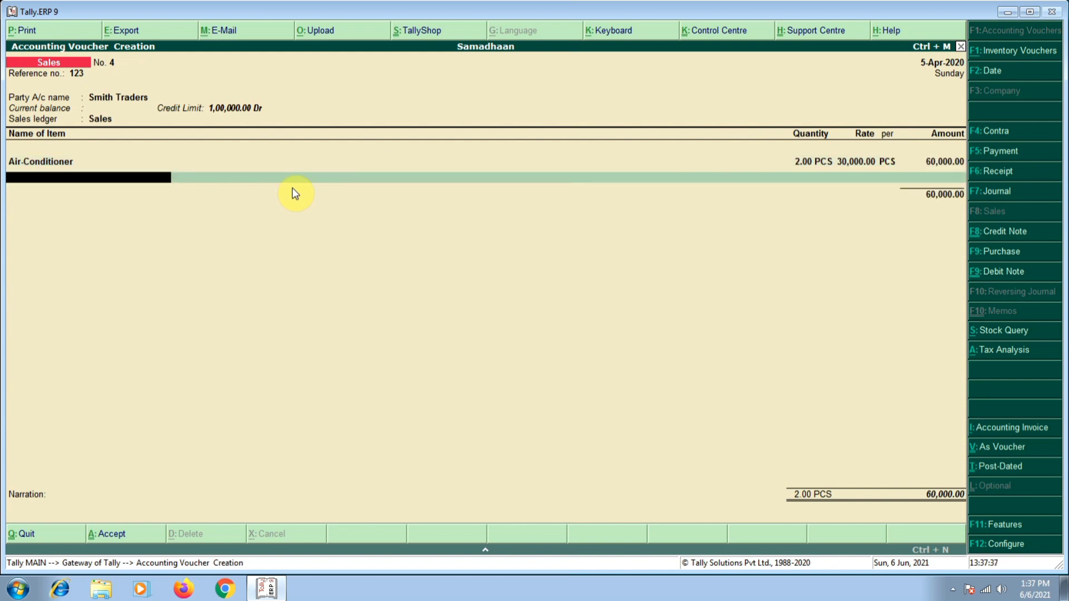
- Add the Output Cgst and Output Sgst tax ledgers below the item with their calculated amounts
type("Out")
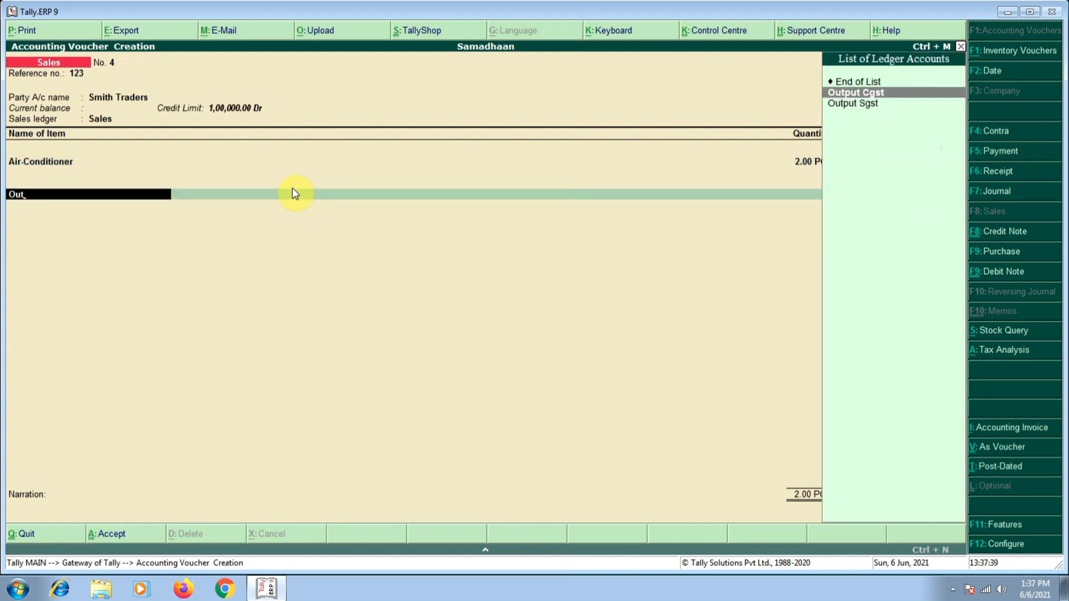
key("Return")
key("Return")
type("Out")
key("Down")
key("Return")
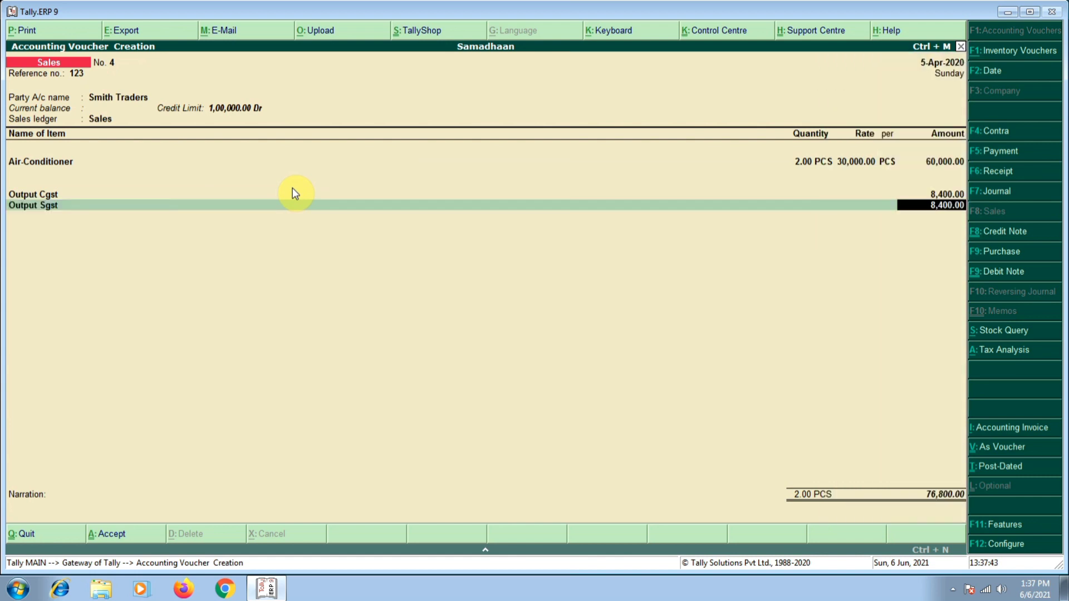
key("Return")
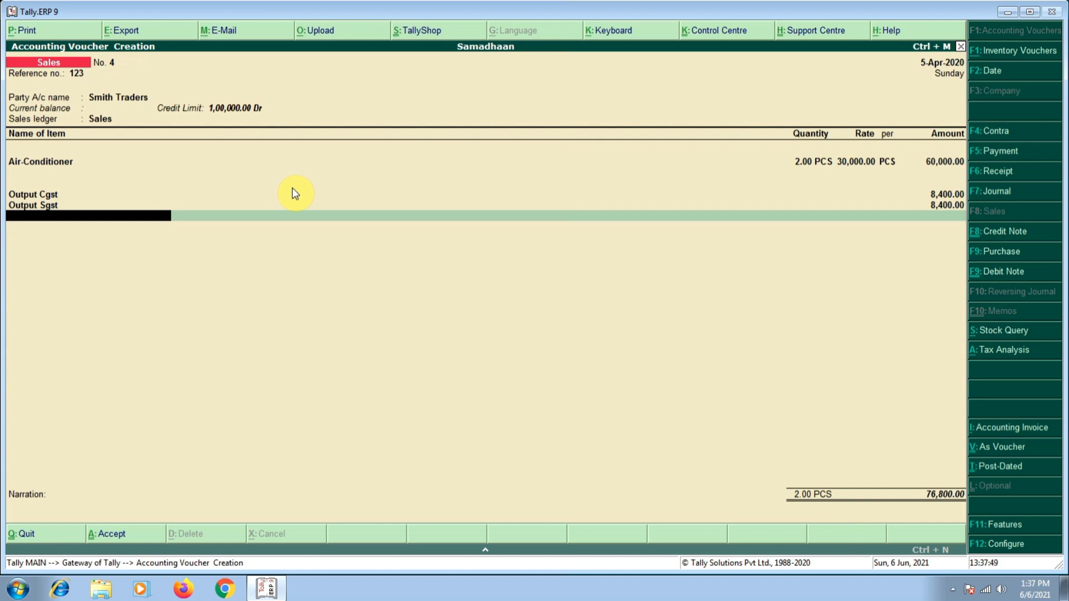
key("Return")
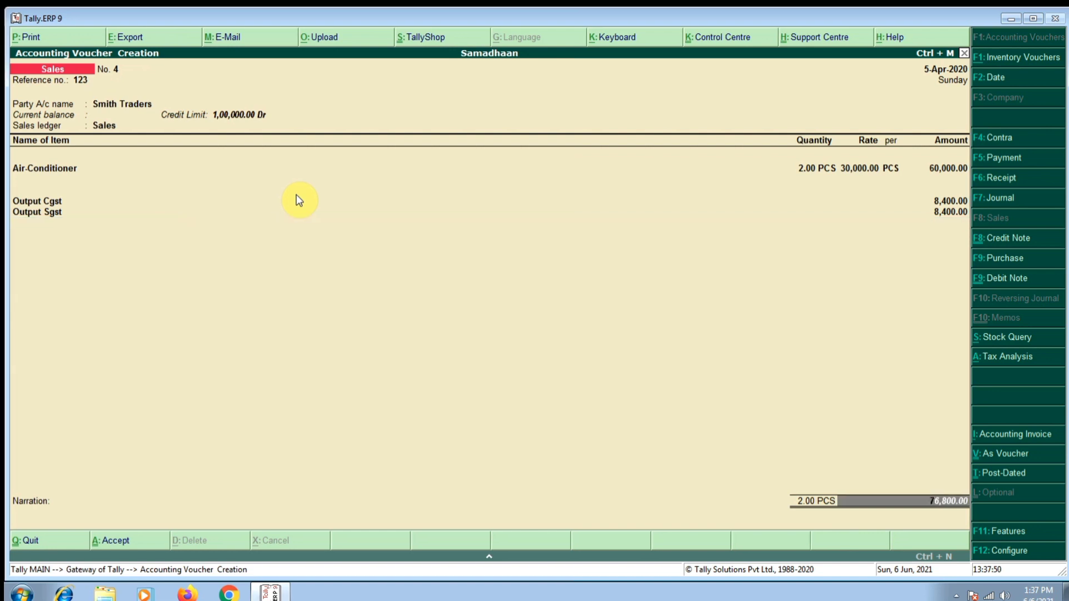
- Record the bill as New Ref 123 with 15 days' credit for the full amount, and save the voucher without a narration
key("Return")
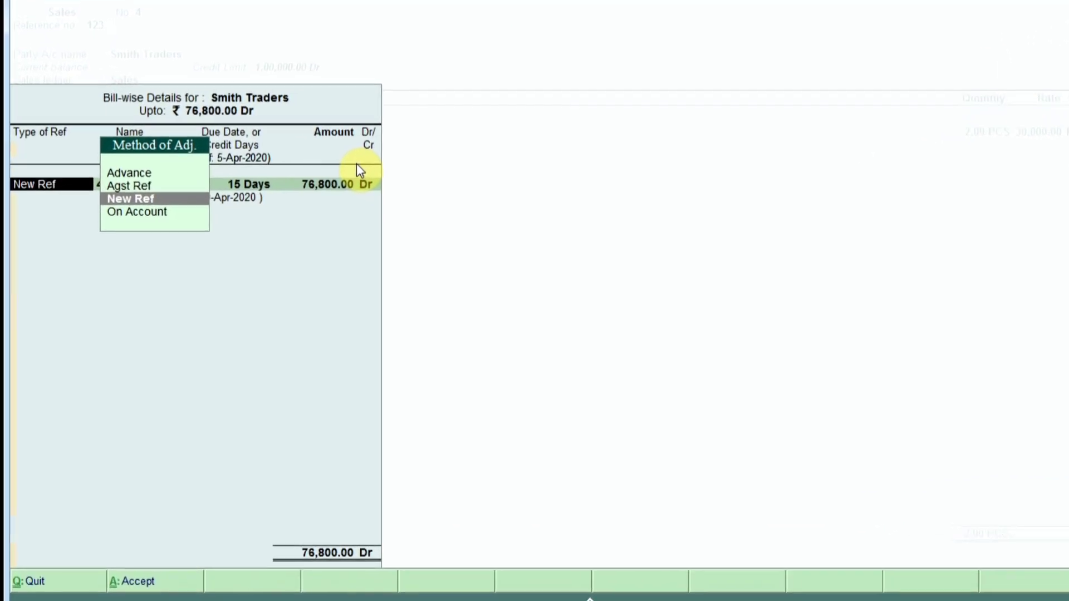
key("Return")
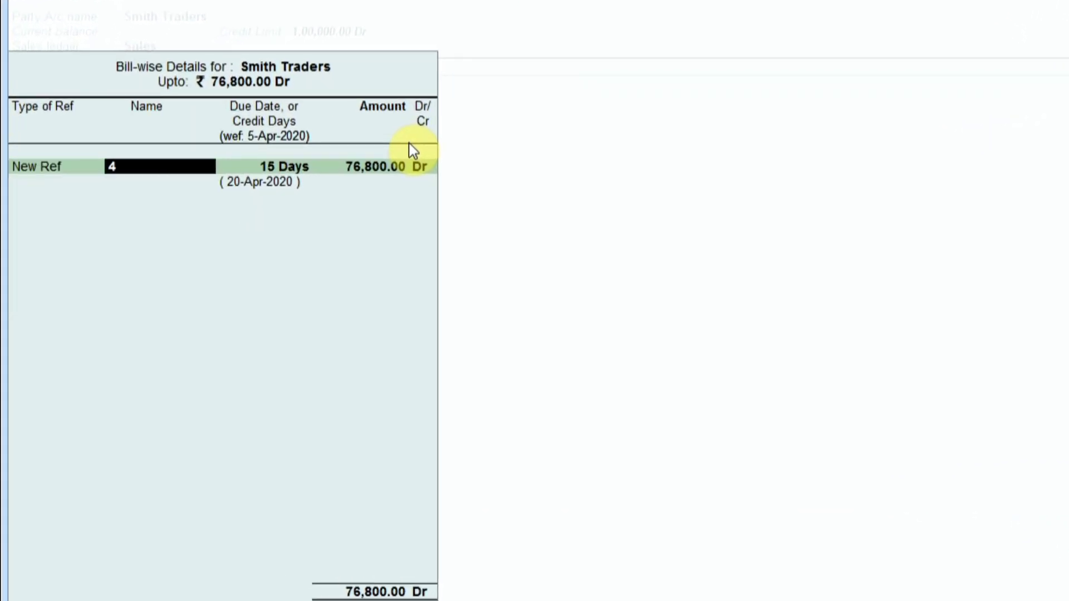
type("123")
key("Return")
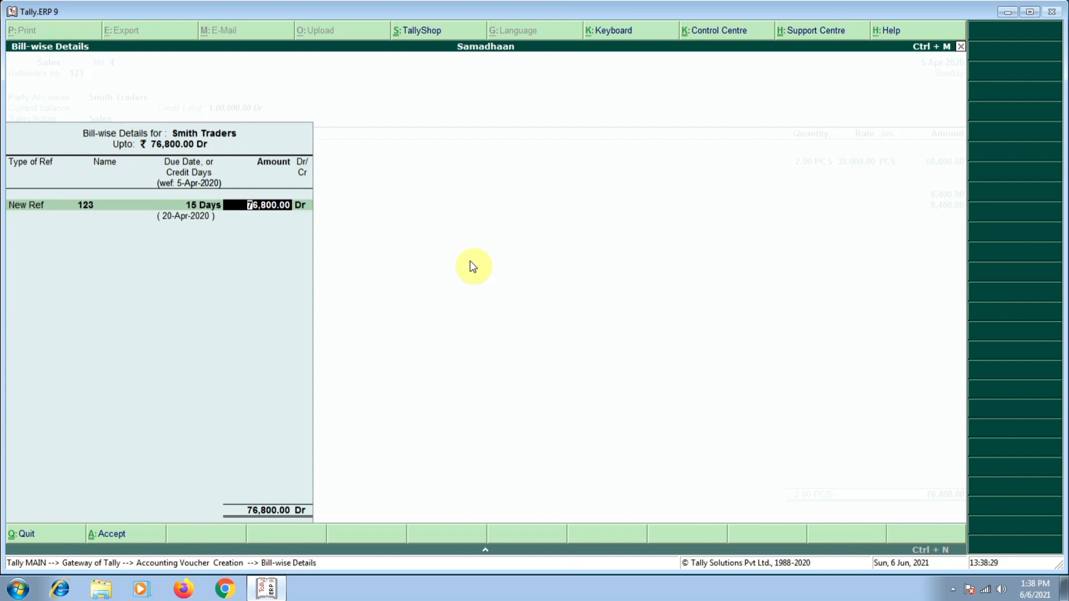
key("Return")
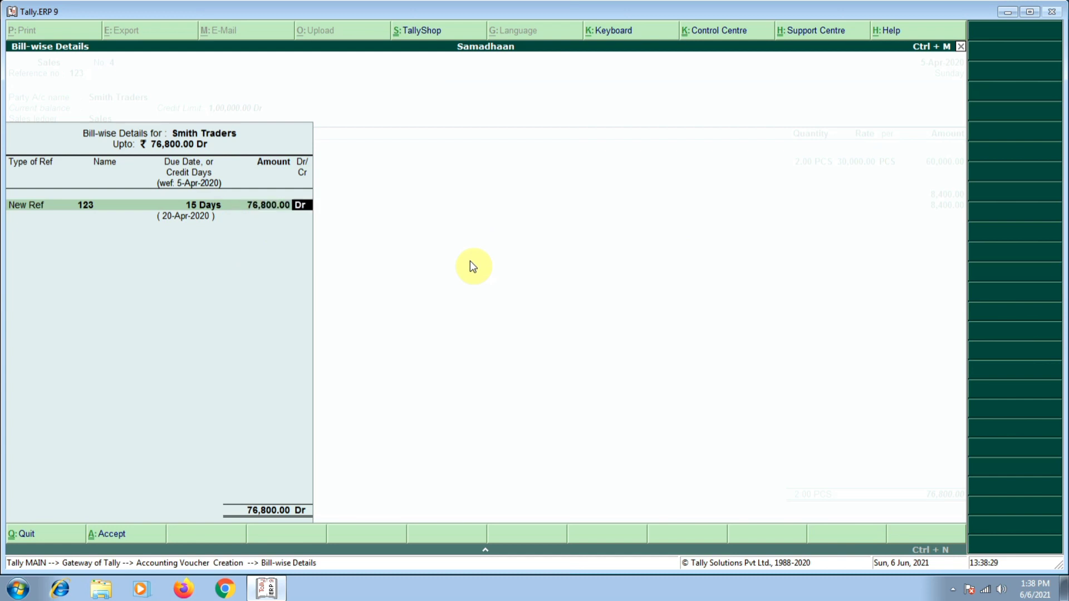
key("Return")
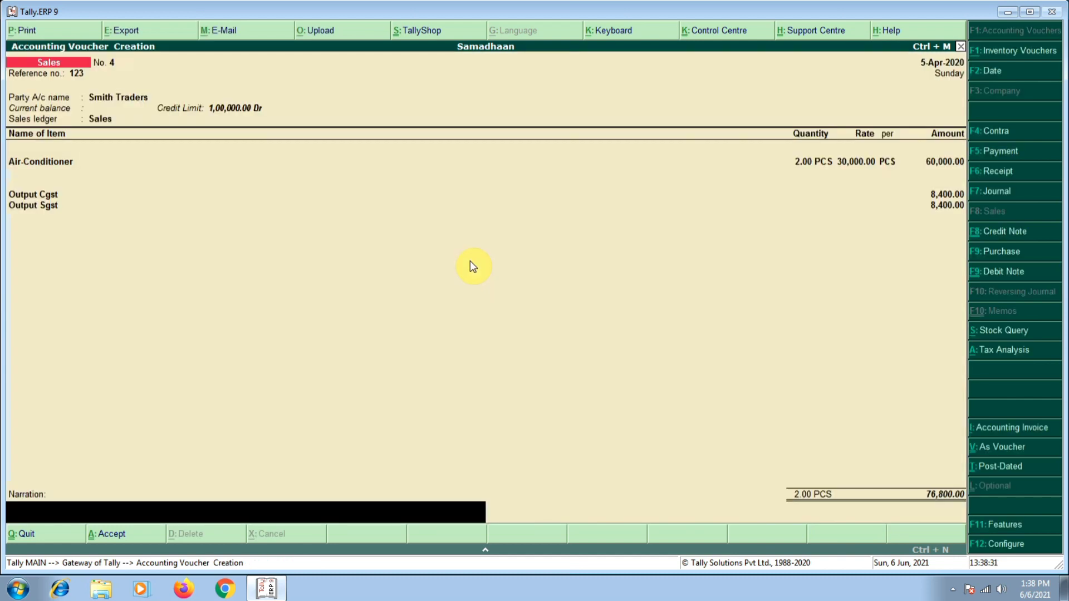
key("Return")
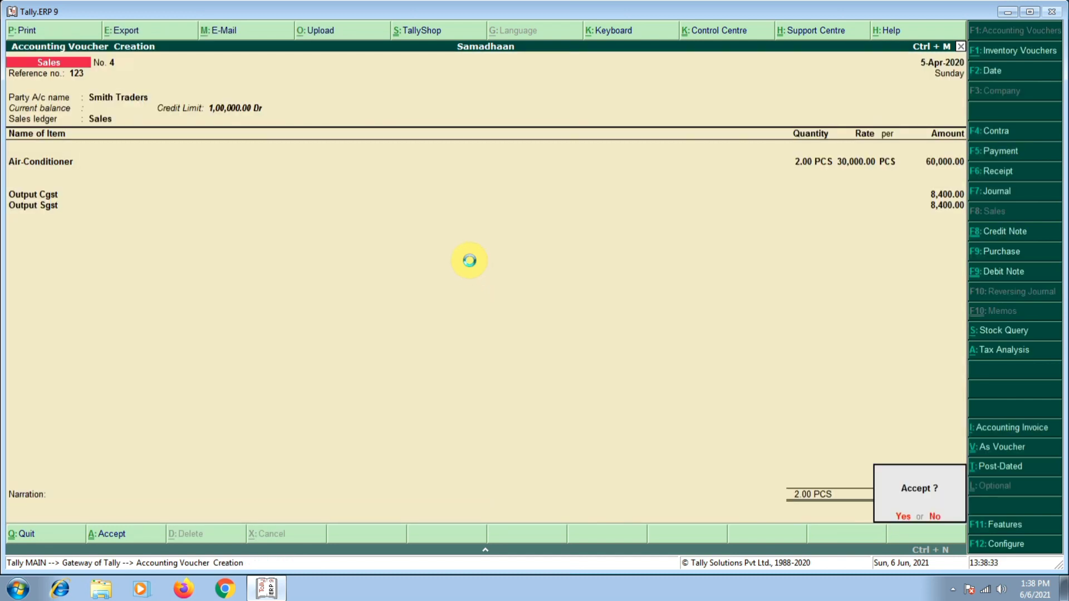
key("Return")
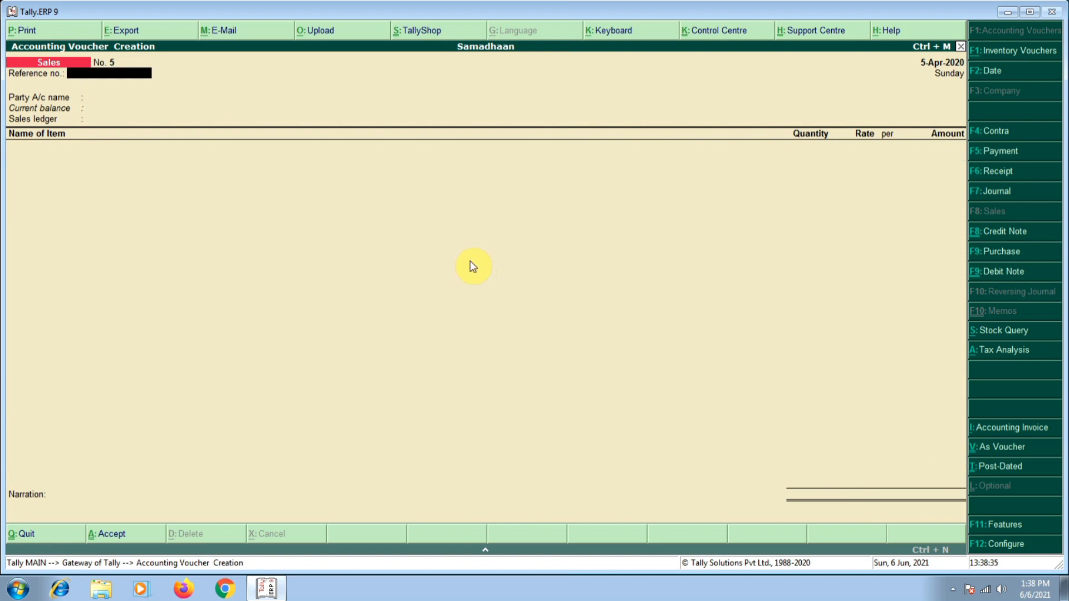
- Set the new sales voucher's date to 25-Apr-2020
key("F2")
type("25")
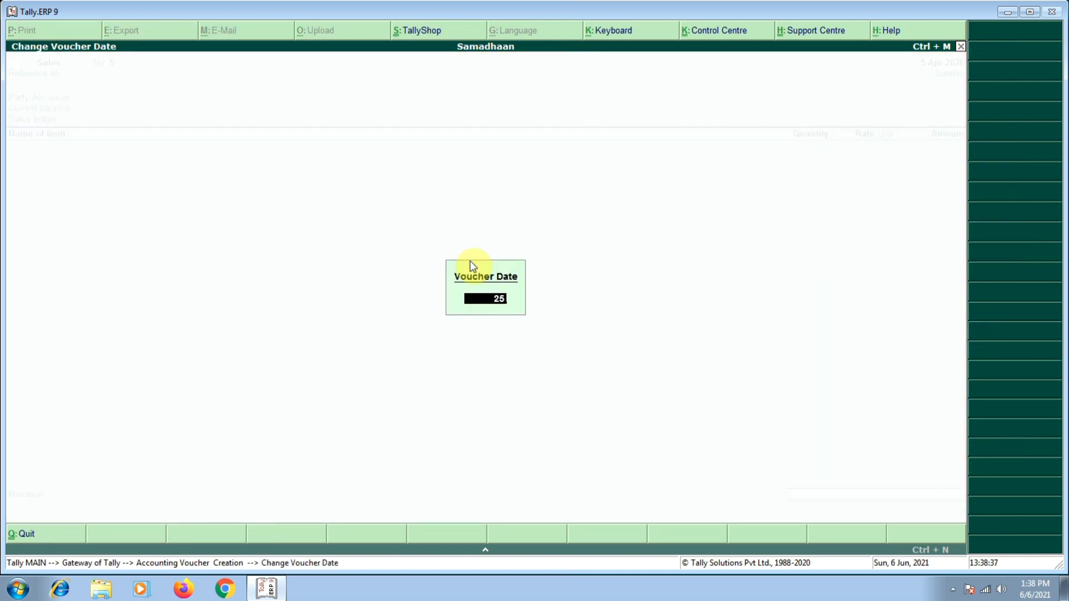
key("Return")
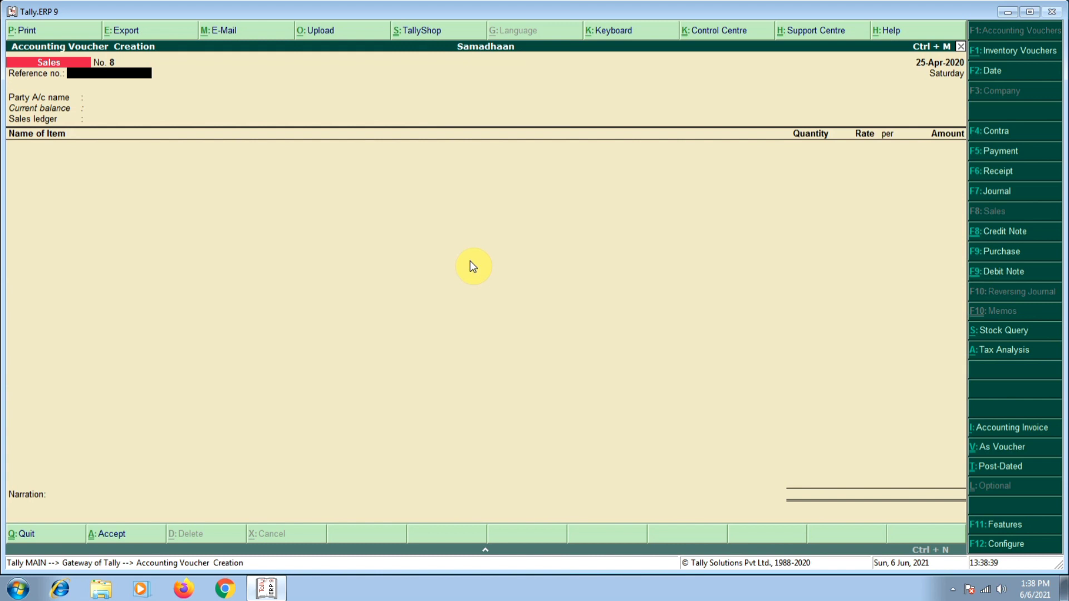
- Give the sales voucher reference number 124 and choose Smith Traders as the party account, dismissing the overdue-bill warning
type("124")
key("Return")
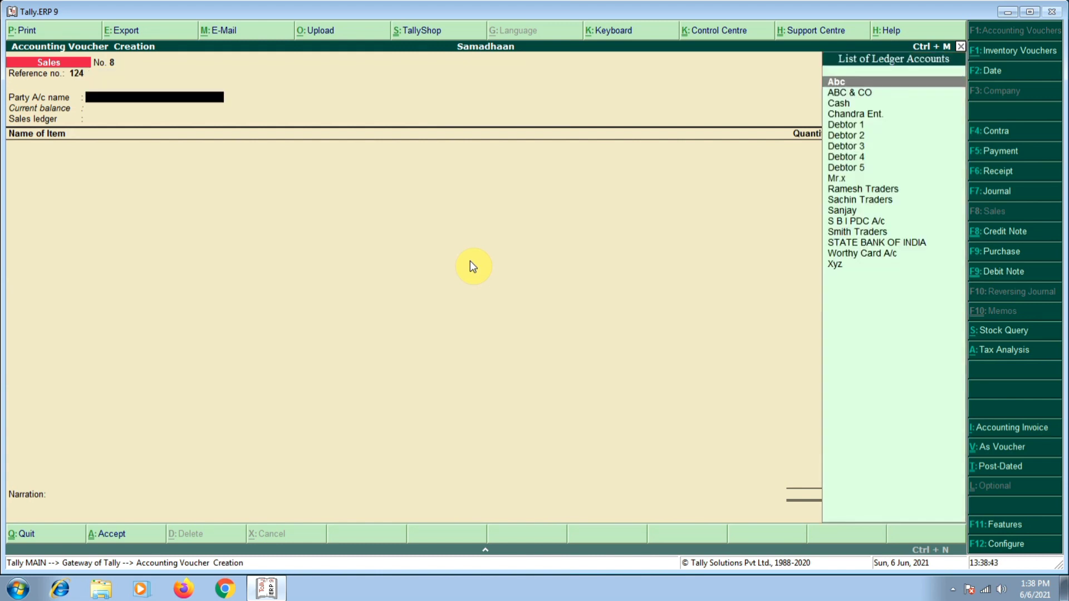
type("smith")
key("Return")
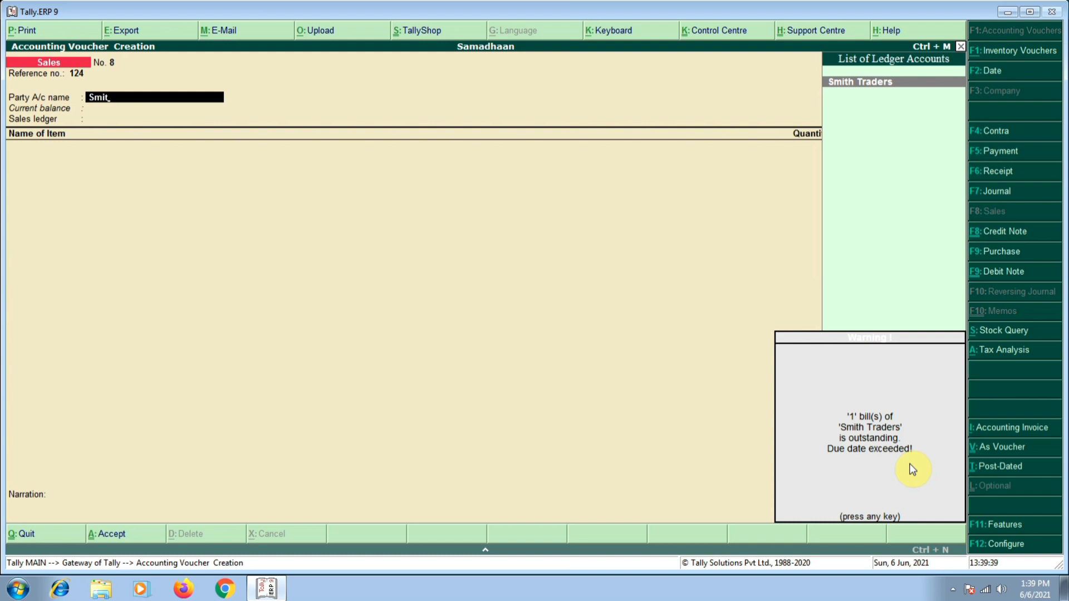
key("Return")
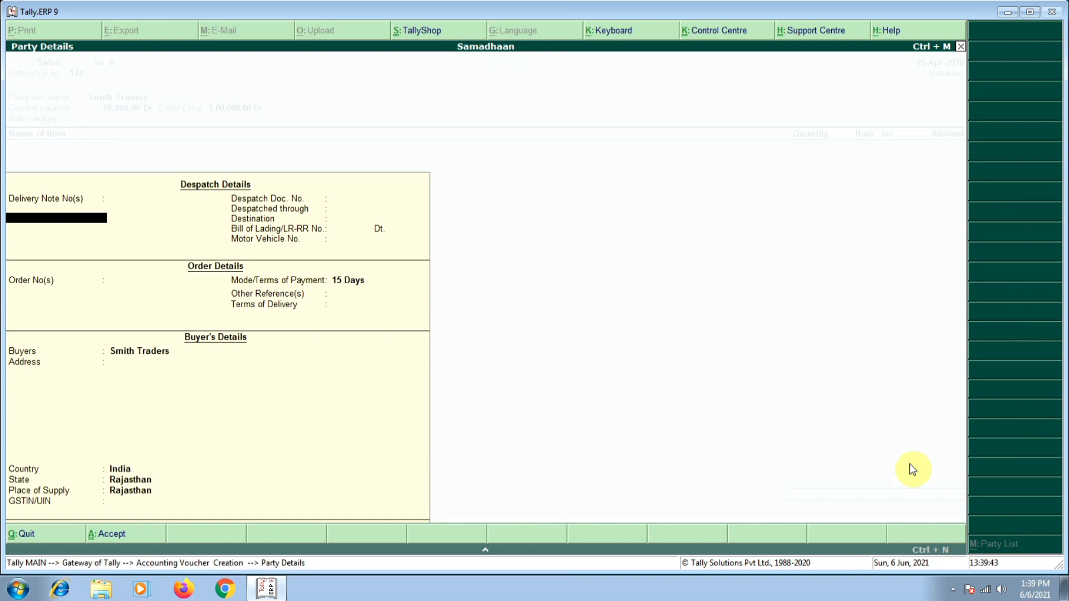
- Accept the default party details and choose Sales as the sales ledger, leaving the tax classification blank
key("ctrl+a")
key("Down")
key("Return")
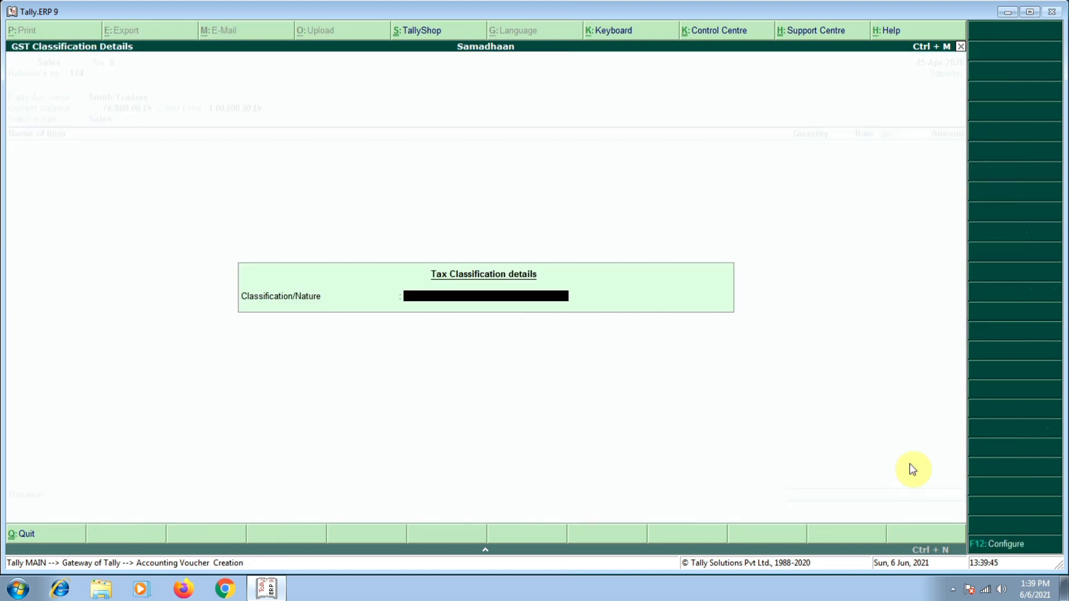
key("Return")
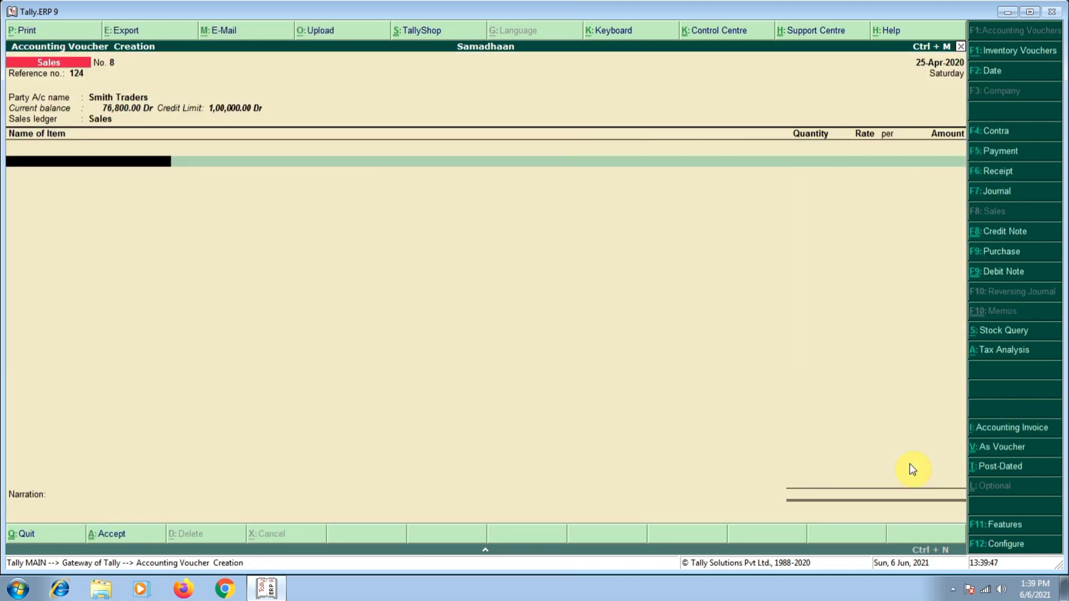
- Add the WASHING MACHINE item with a quantity of 5 PCS, accepting the rate of 5,000 per piece and the line amount
type("Washi")
key("Return")
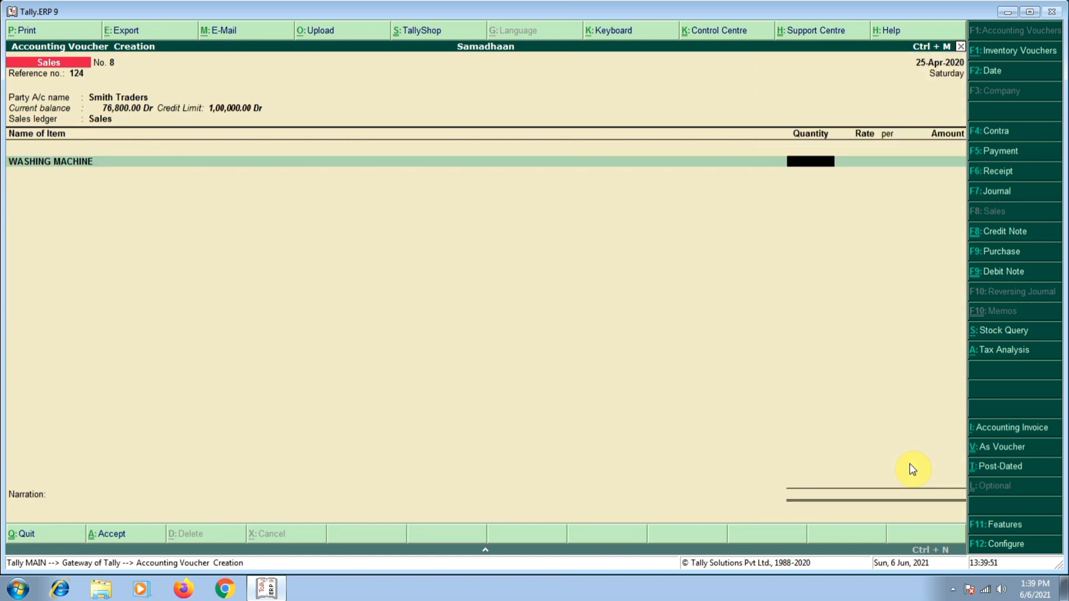
type("5")
key("Return")
key("Return")
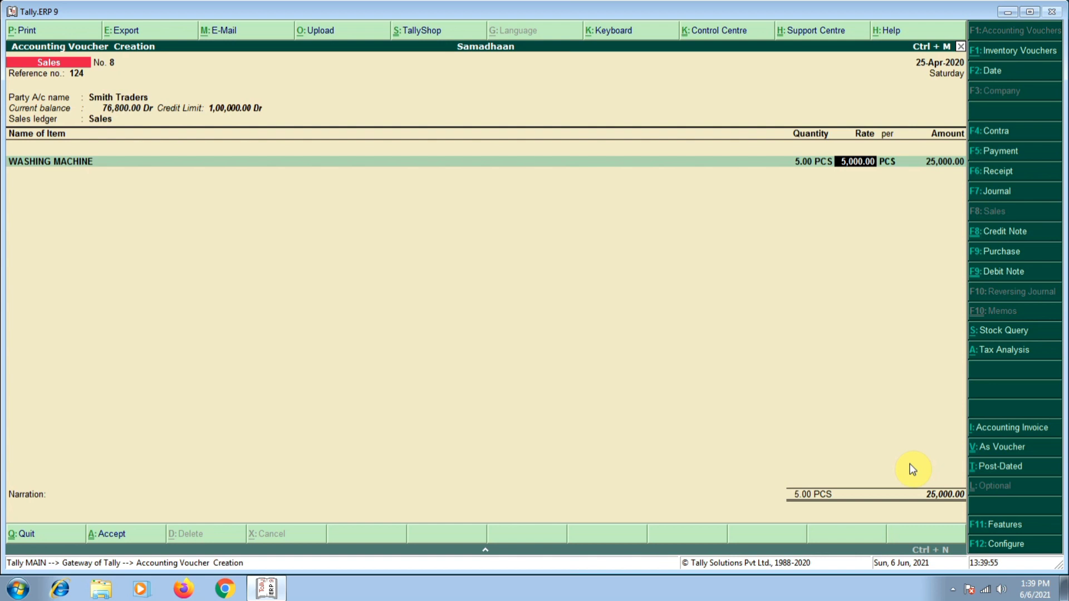
key("Return")
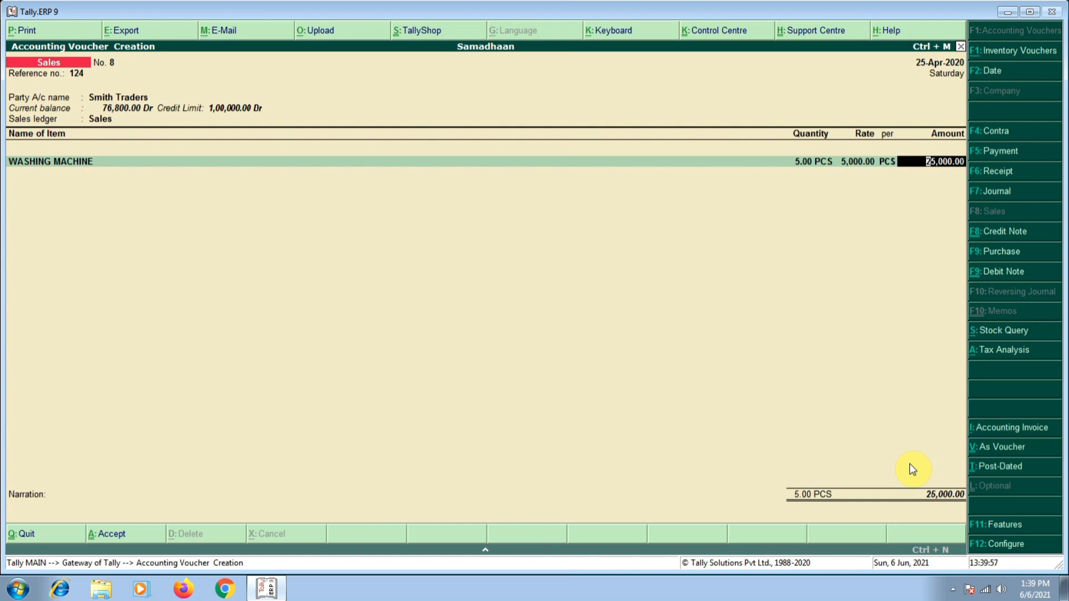
key("Return")
key("Return")
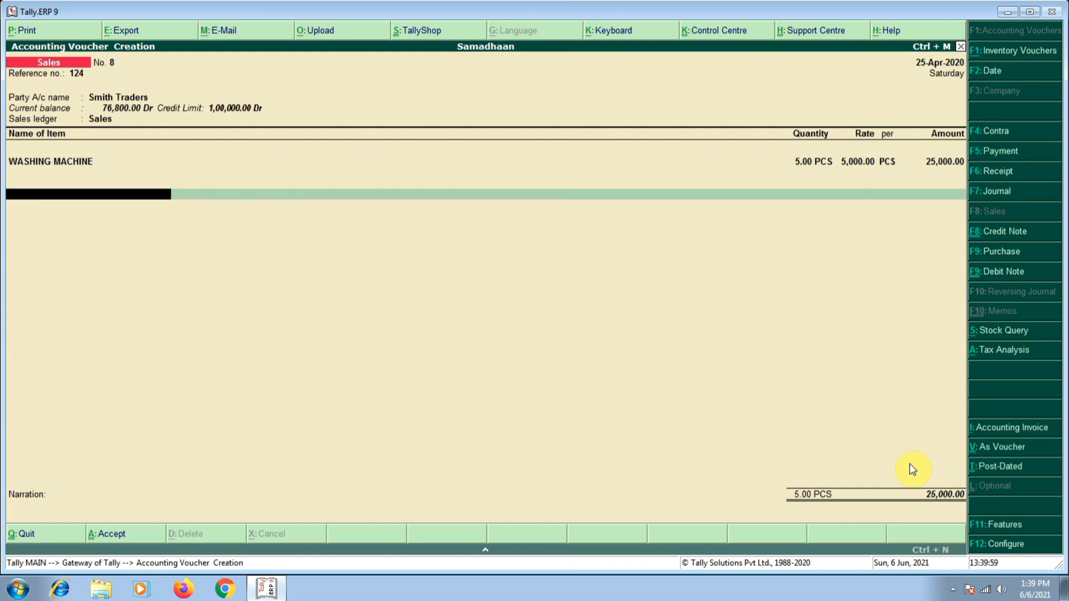
- Add the Output Cgst and Output Sgst tax ledgers below the washing machine line with their calculated amounts
type("Ou")
key("Return")
type("Ou")
key("Down")
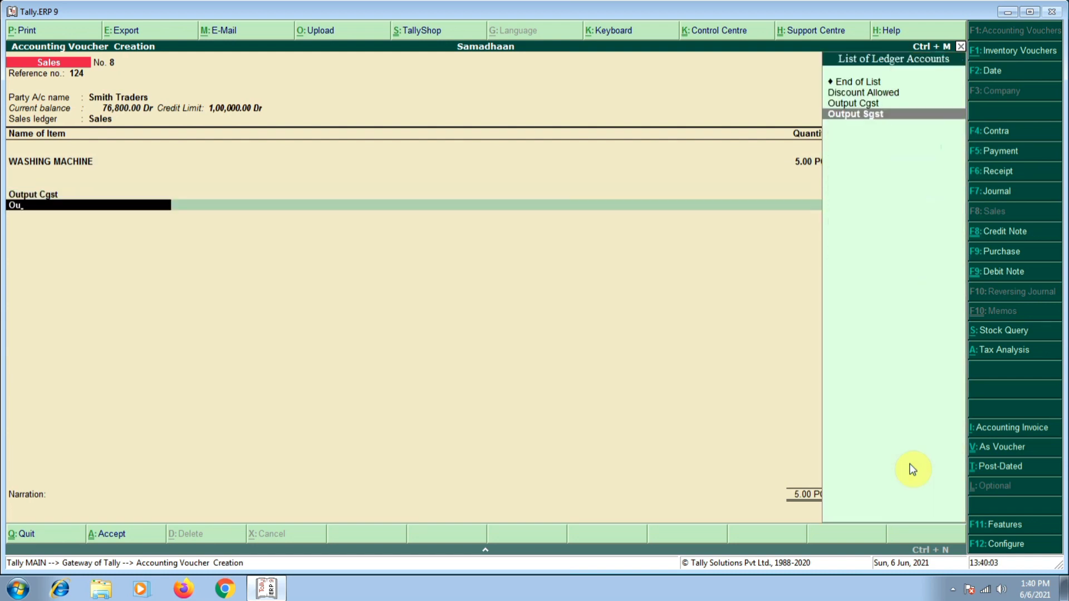
key("Return")
key("Return")
key("Return")
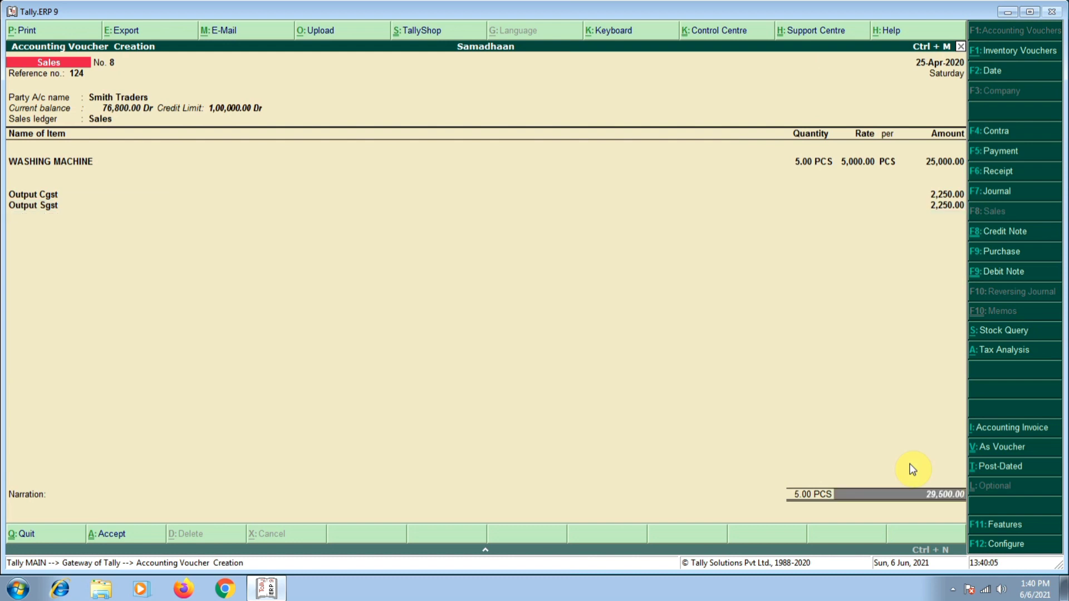
- Record the bill as New Ref 124 with 15 days' credit for the full amount, and try to save the voucher without a narration
key("Return")
type("124")
key("Return")
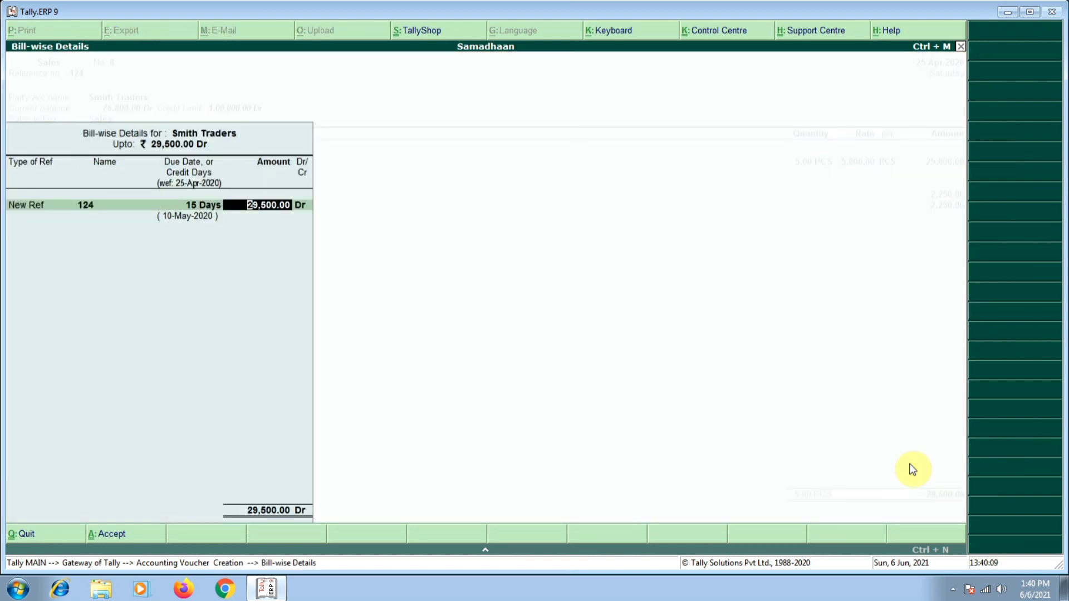
key("Return")
key("Return")
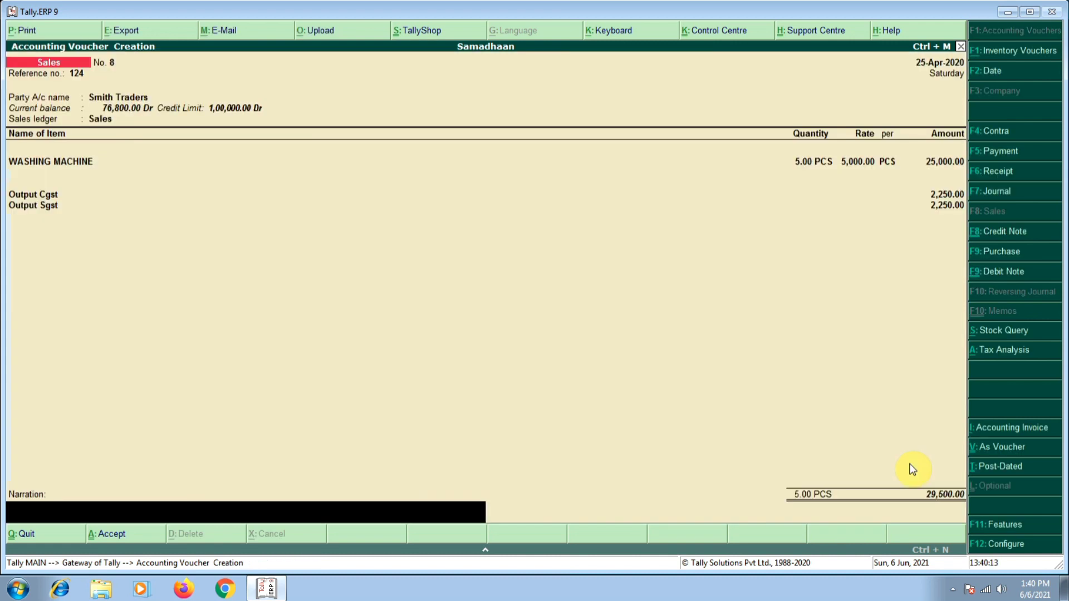
key("Return")
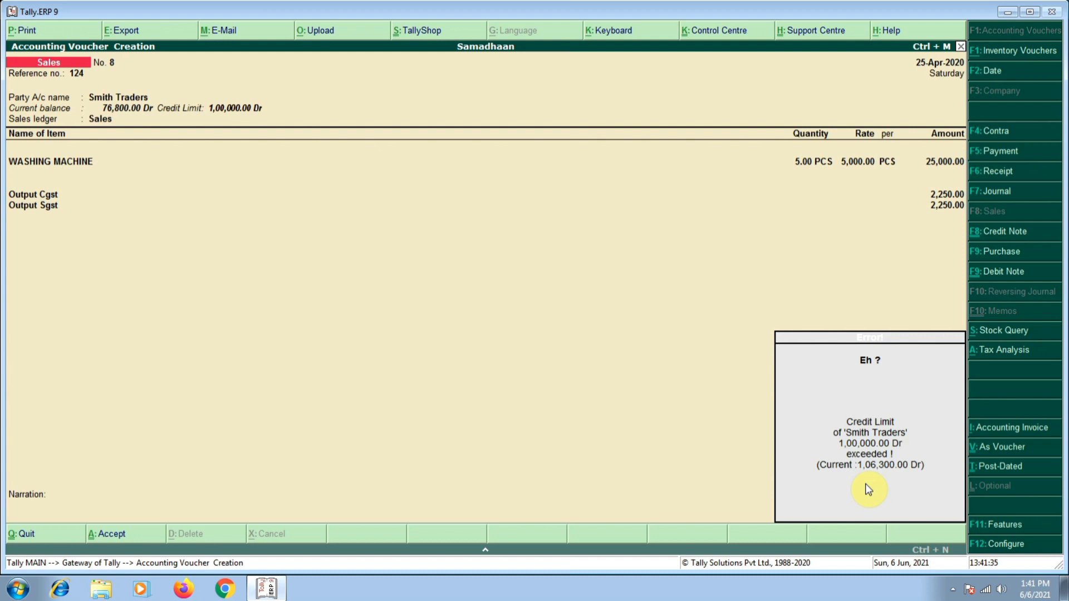
key("Escape")
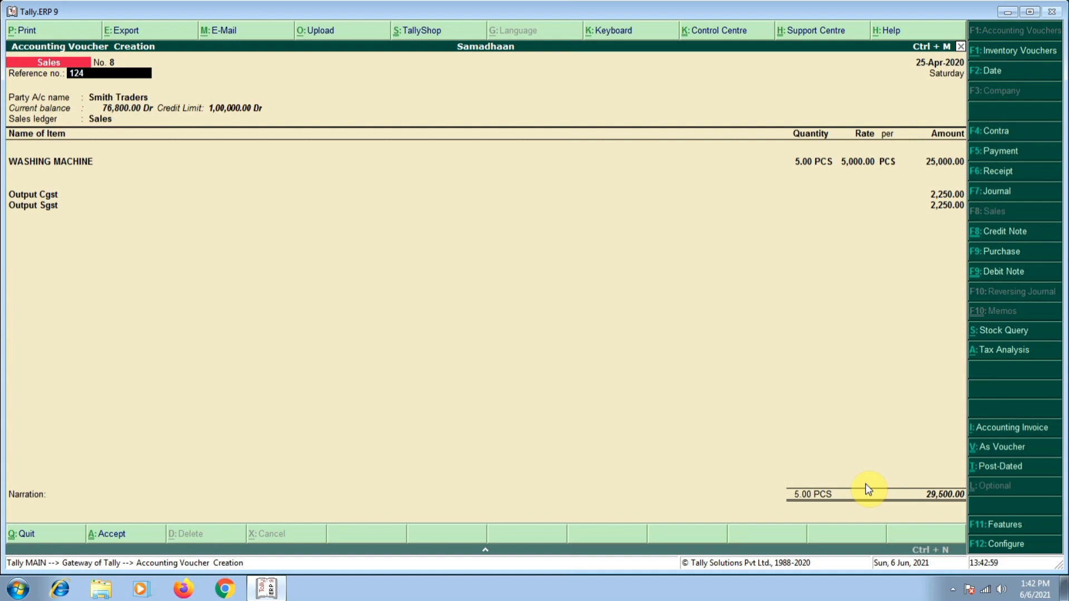
- Alter the Smith Traders ledger from within the voucher, setting its credit limit to 2,00,000, and save the ledger
key("Return")
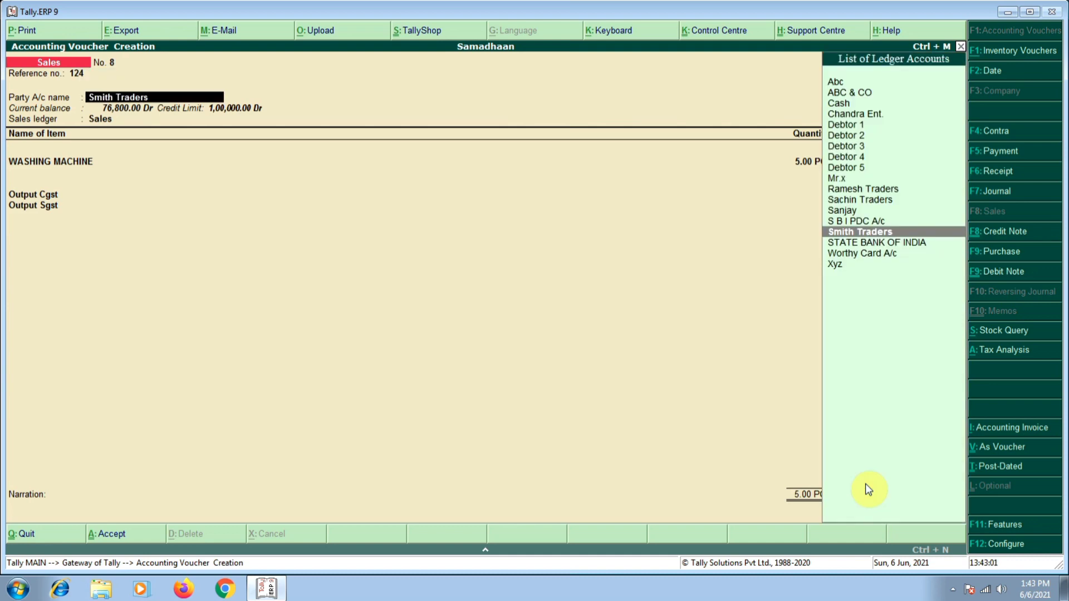
key("ctrl+Return")
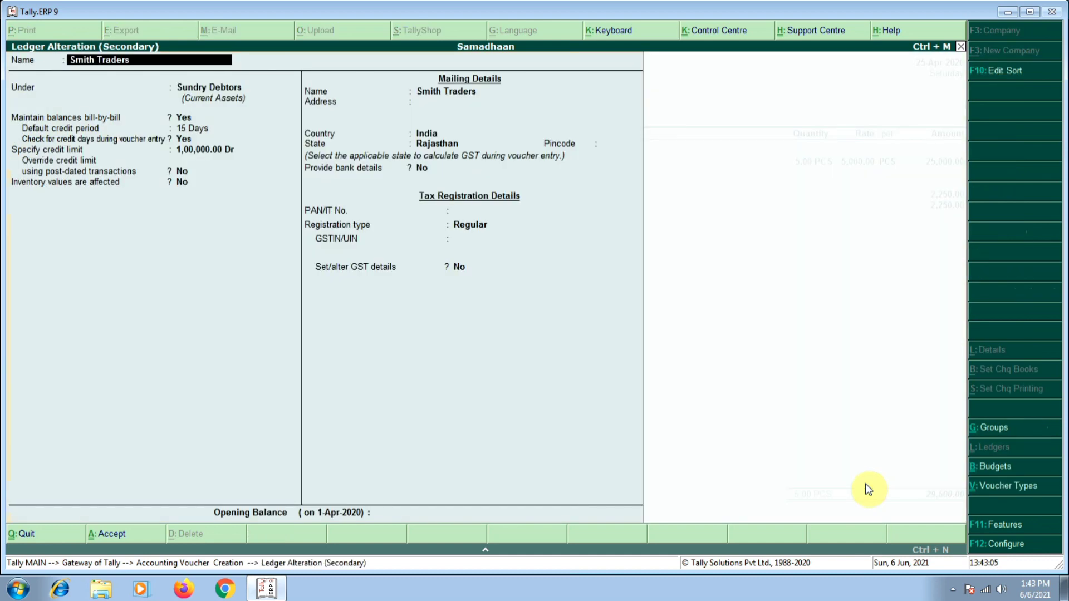
key("Return")
key("Return")
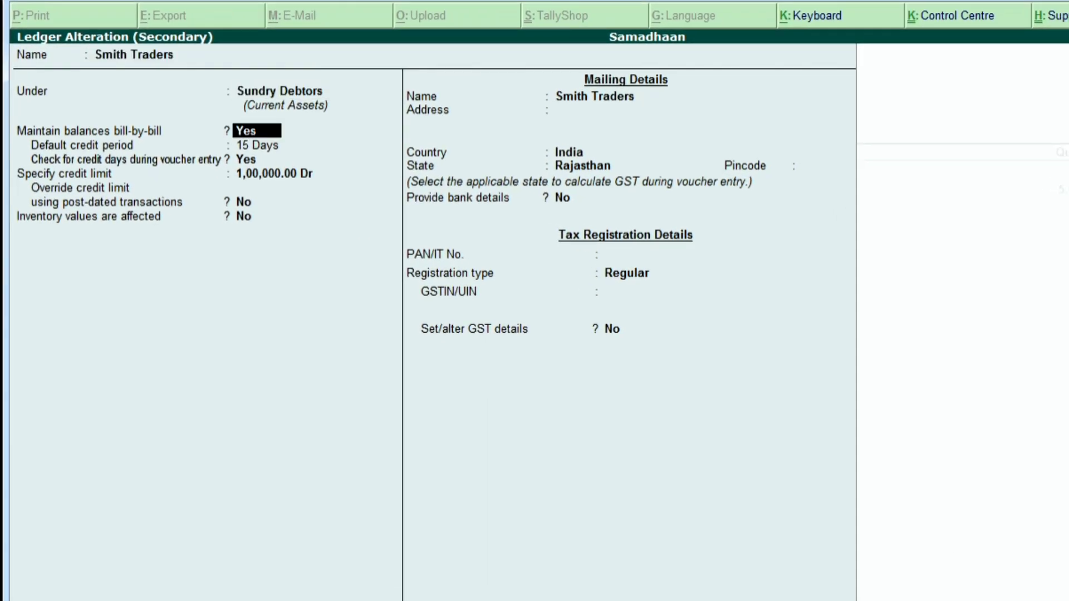
key("Return")
key("Return")
key("Return")
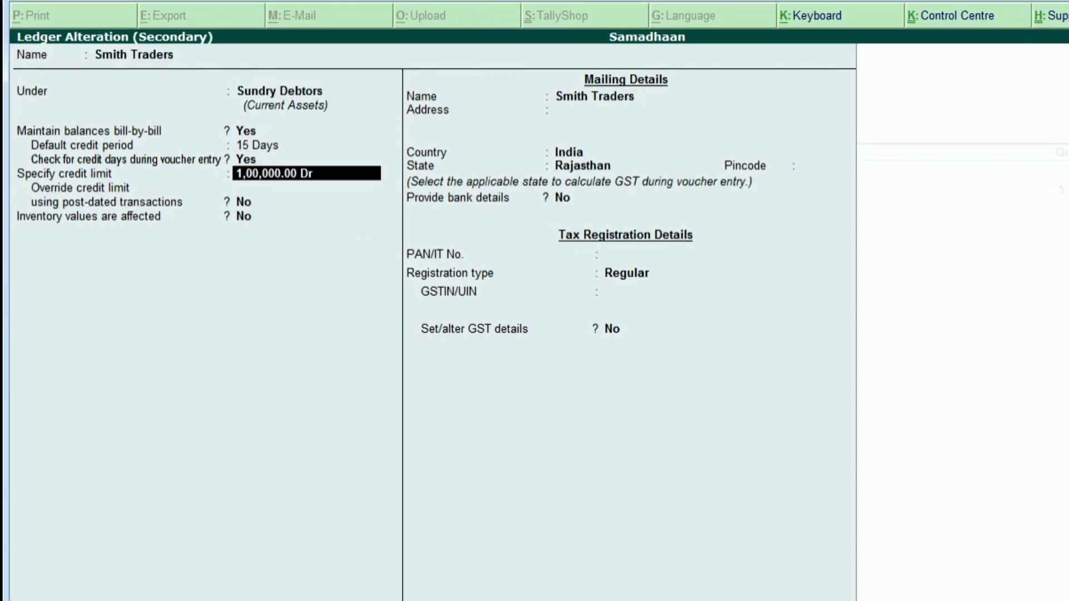
type("2,00,00")
type("0")
key("Return")
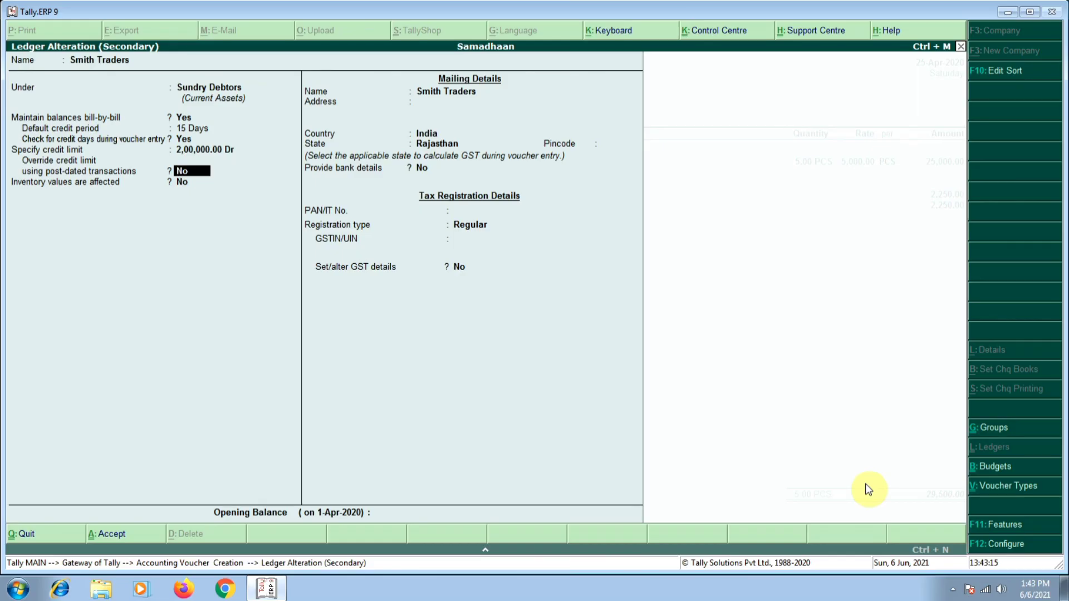
key("ctrl+a")
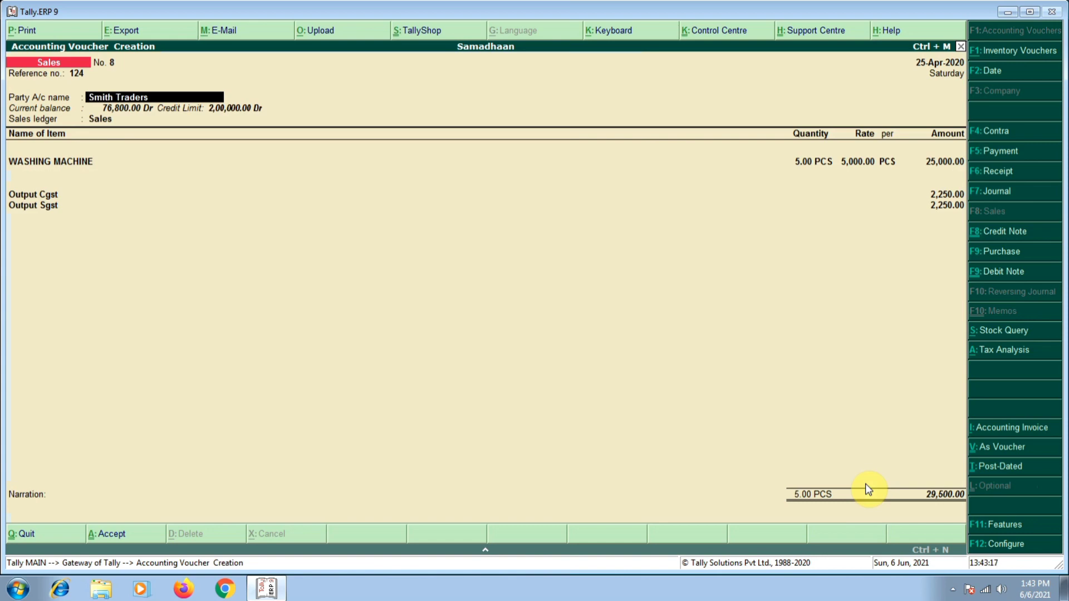
- Accept the voucher's existing party details, Sales ledger, washing machine line and both tax ledgers again, up to the bill-wise details
key("Return")
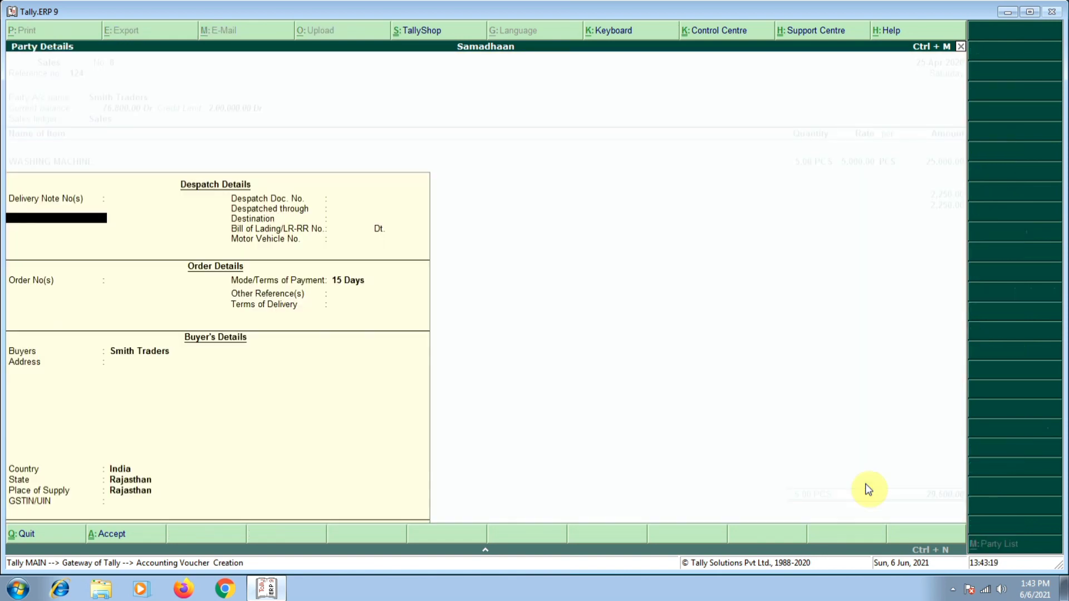
key("ctrl+a")
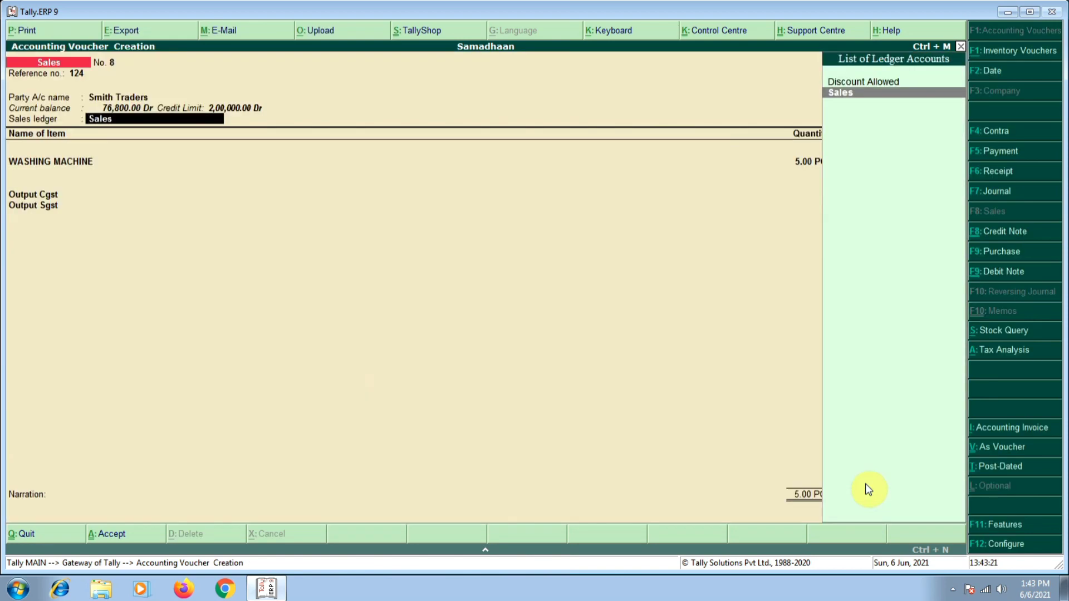
key("Return")
key("Return")
key("Return")
key("Return")
key("Return")
key("Return")
key("Return")
key("Return")
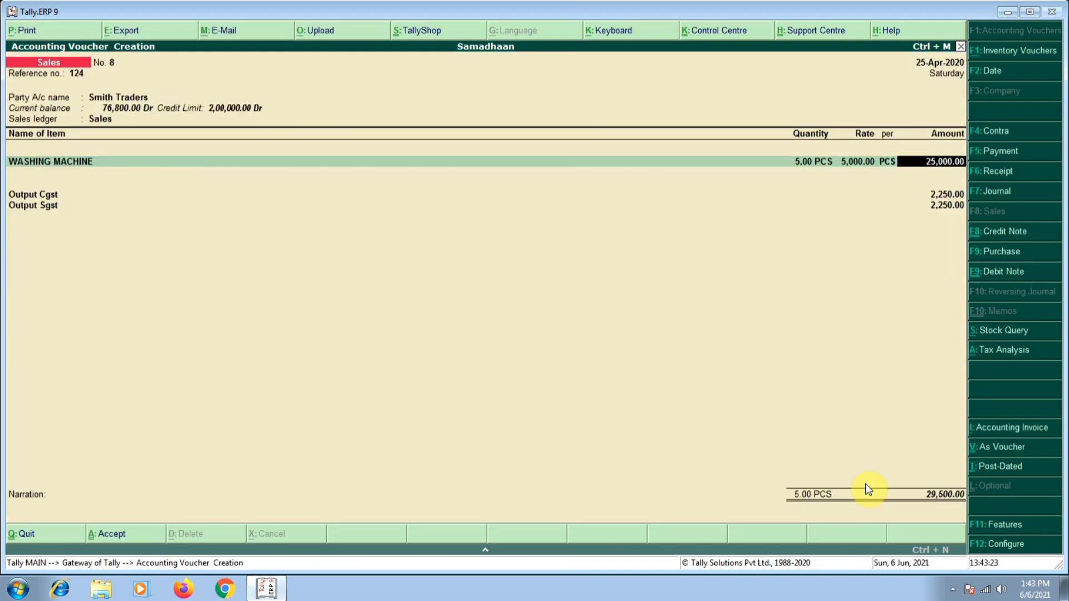
key("Return")
key("Return")
key("Return")
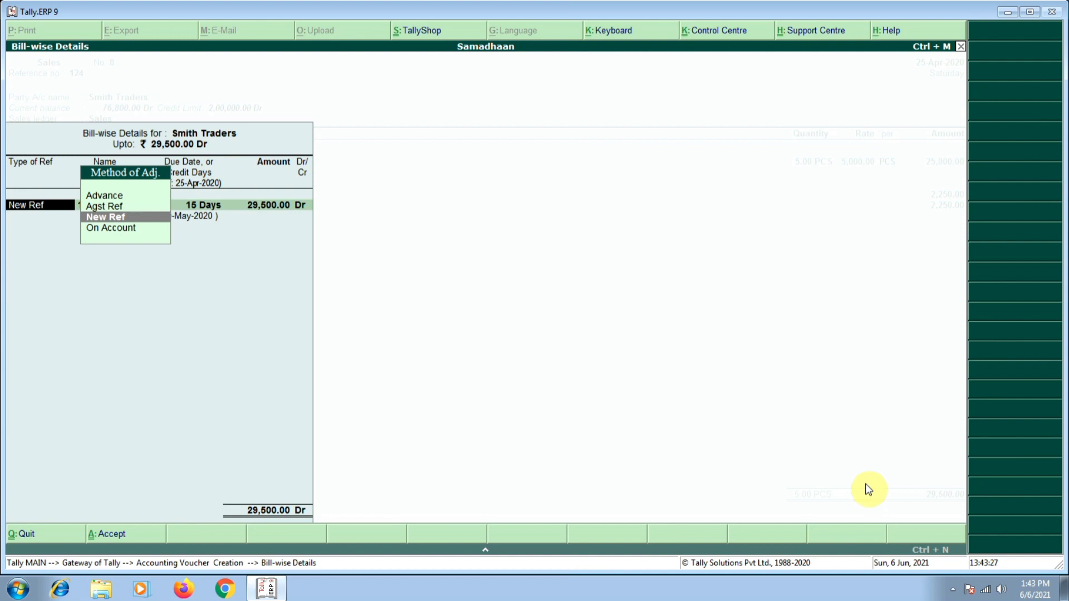
- Keep the New Ref 124 bill details with 15 days' credit, leave the narration empty and save the sales voucher
key("Return")
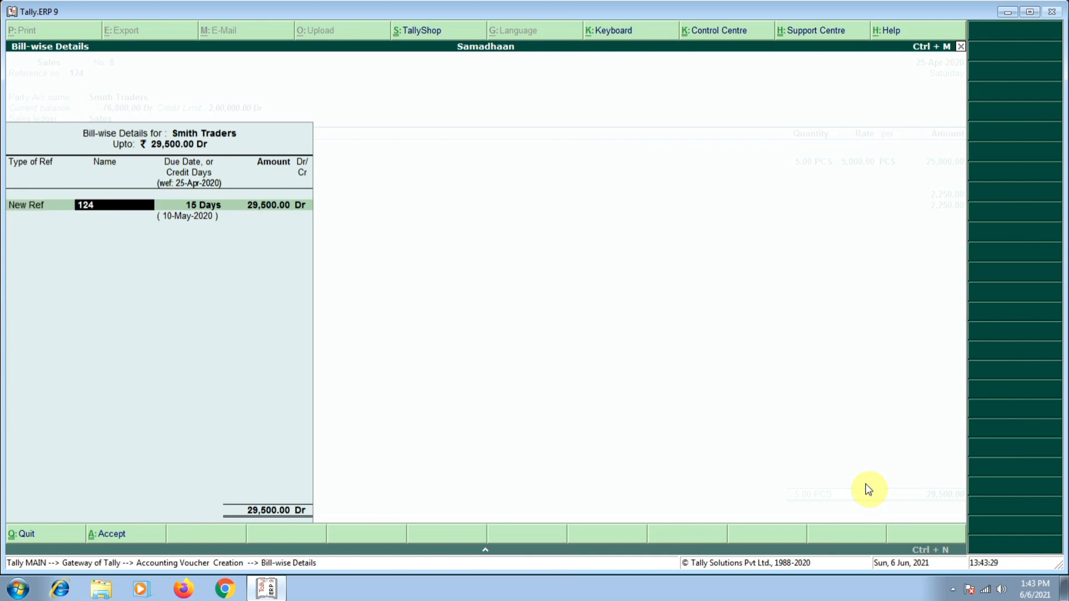
key("Return")
key("Return")
key("Return")
key("Return")
key("Return")
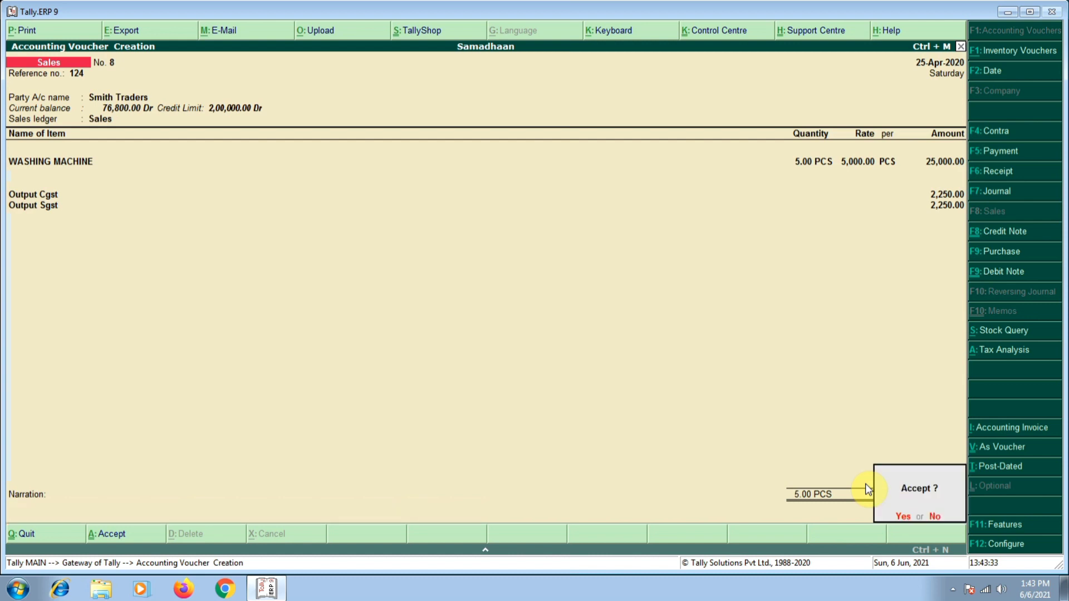
key("Return")
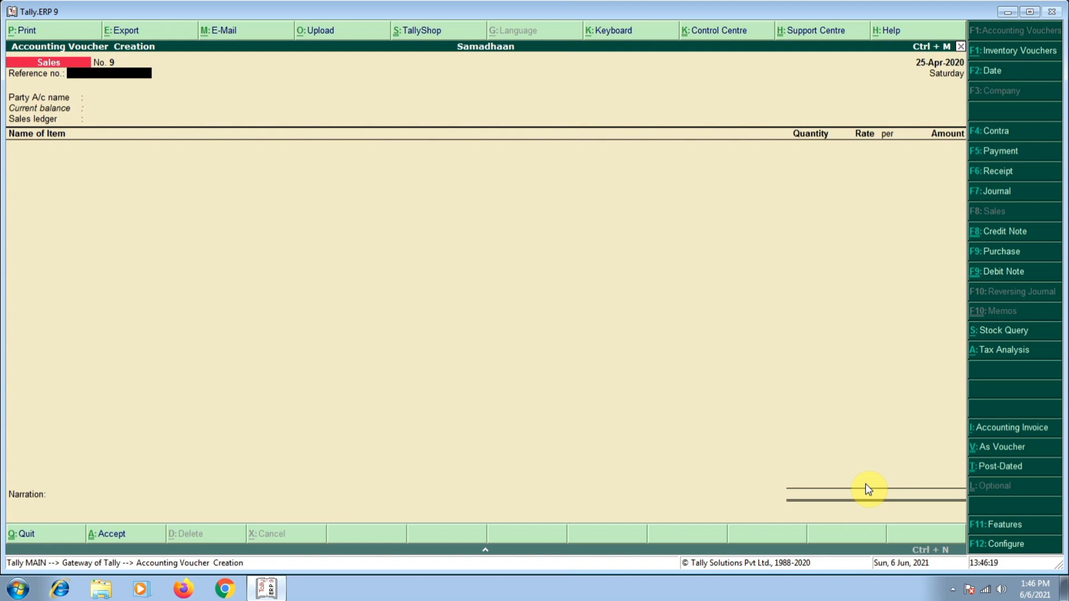
- Leave voucher entry and open the Credit Limits group selection for multiple ledgers in the accounts masters
key("Escape")
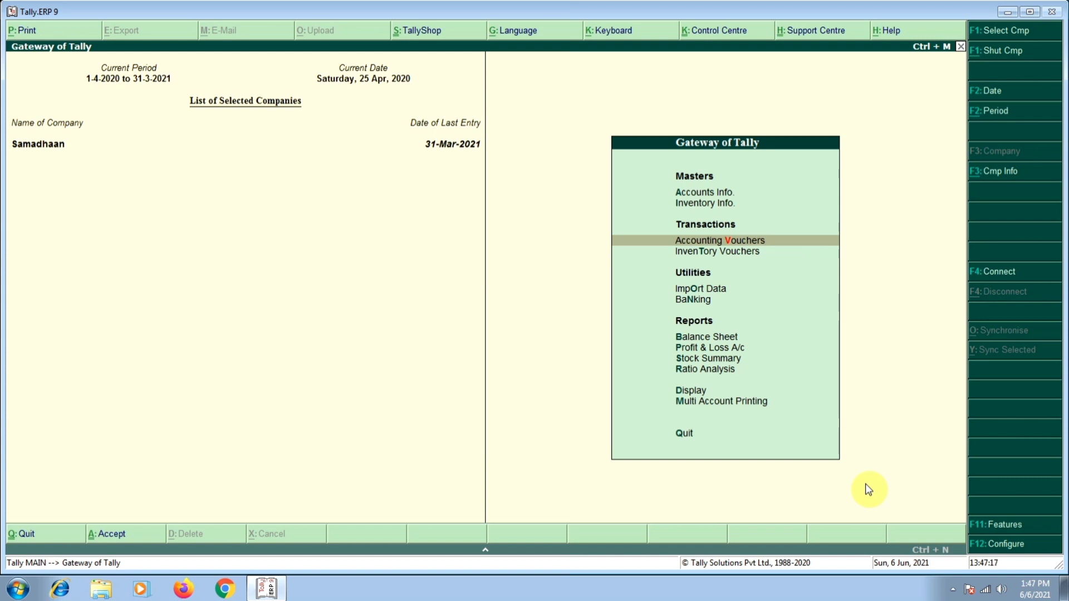
key("Up")
key("Up")
key("Return")
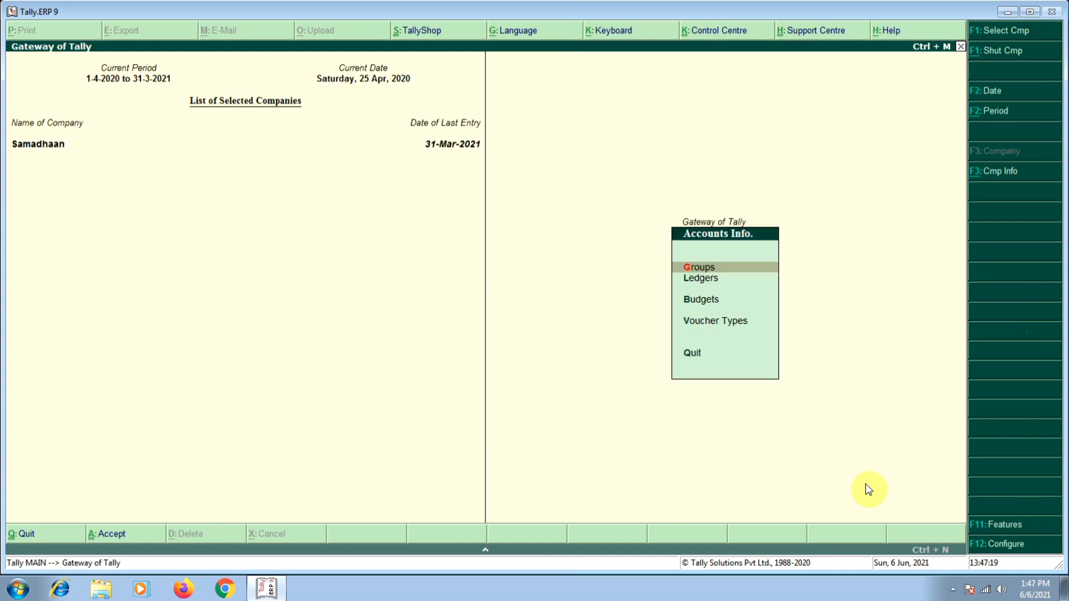
key("Down")
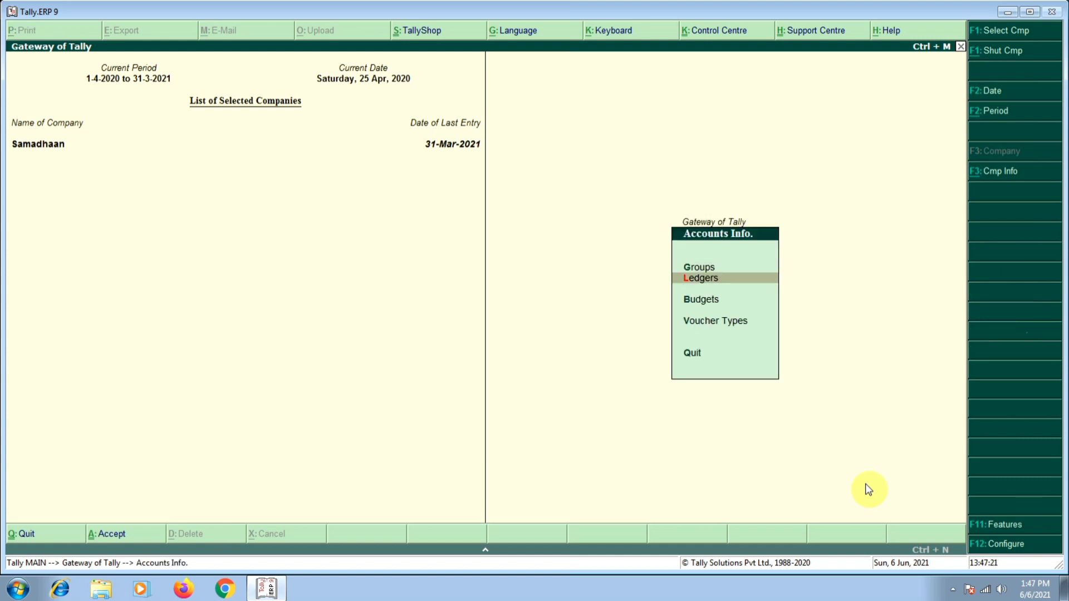
key("Return")
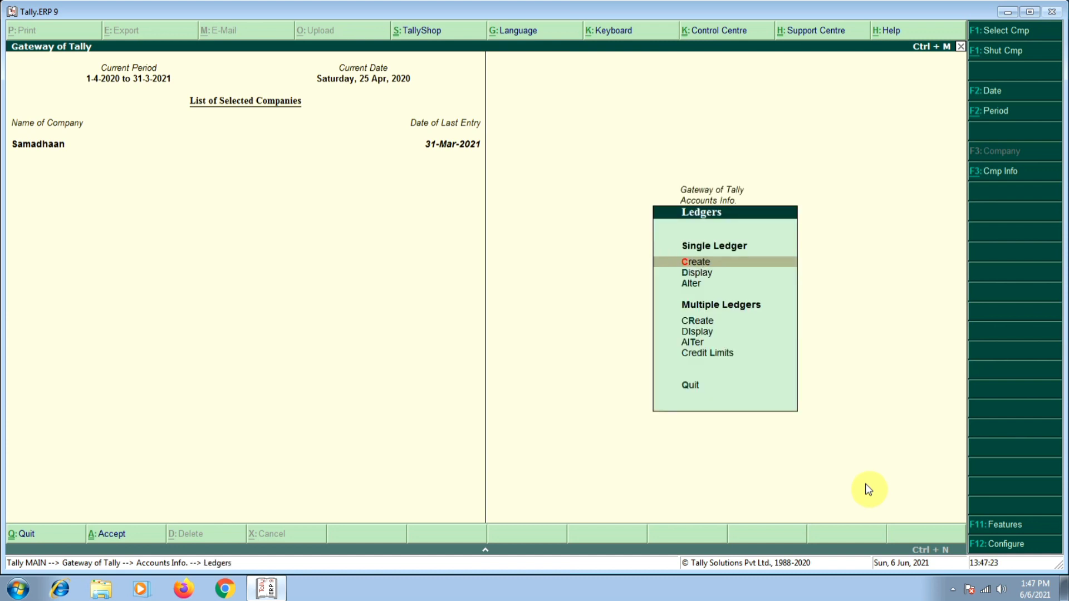
key("Down")
key("Down")
key("Down")
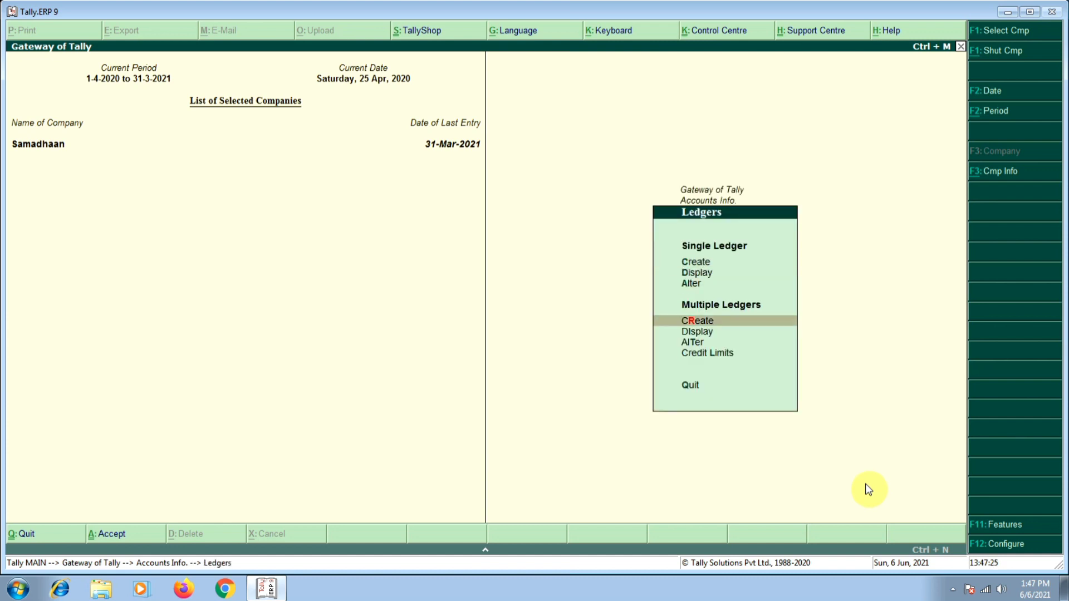
key("Down")
key("Down")
key("Down")
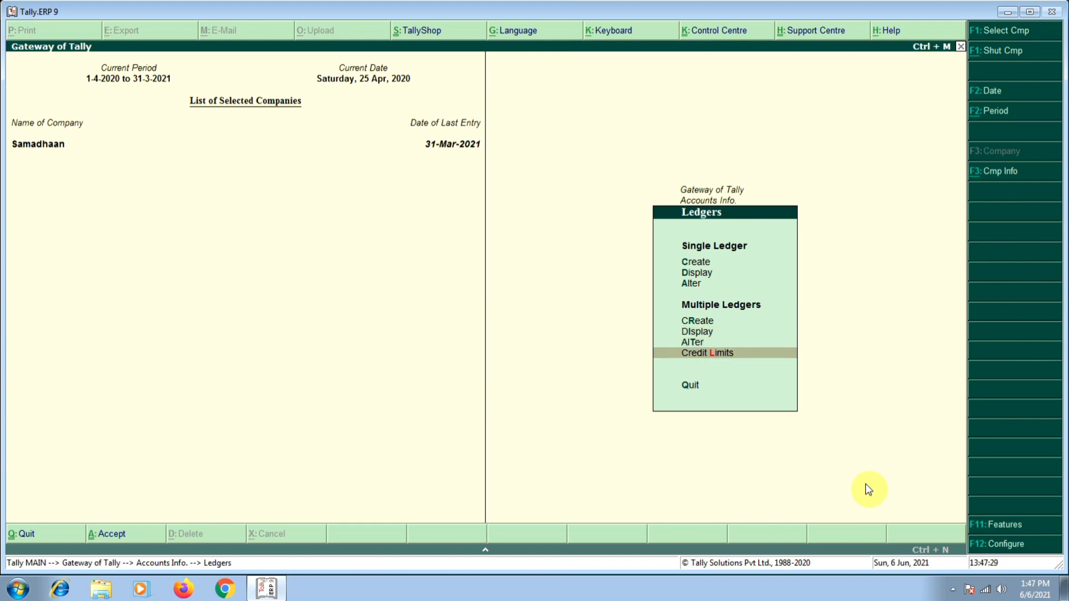
key("Return")
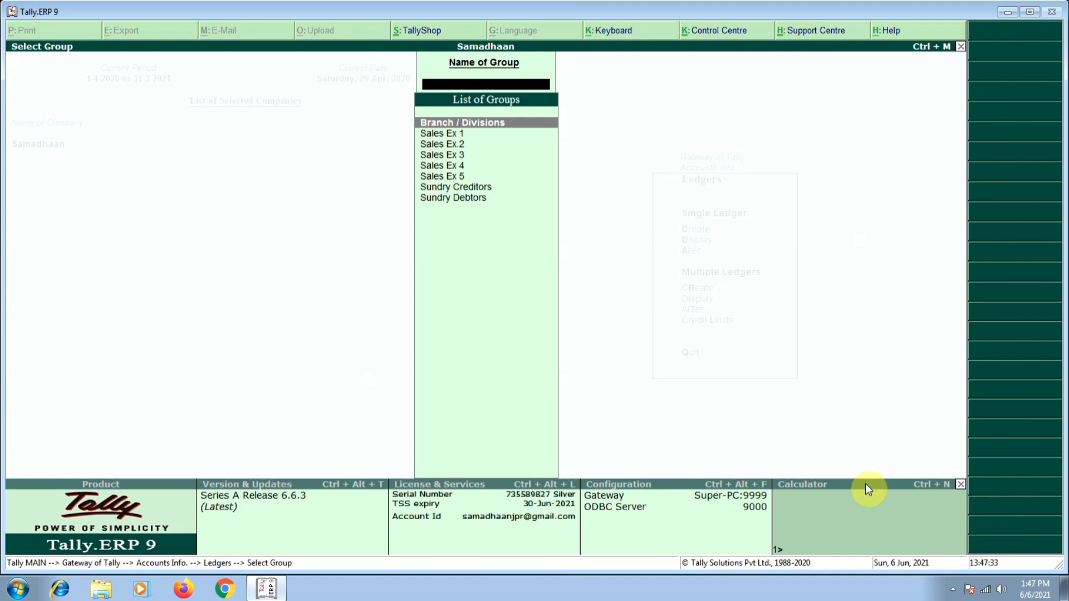
- Open the multi-ledger credit limits for the Sundry Debtors group
key("Down")
key("Down")
key("Down")
key("Down")
key("Down")
key("Down")
key("Down")
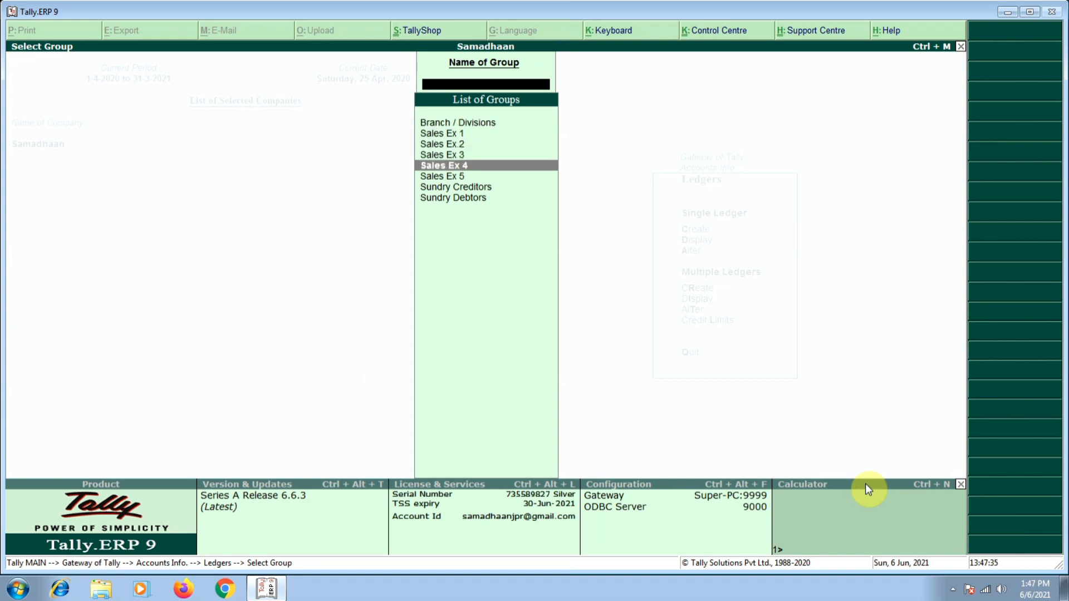
key("Return")
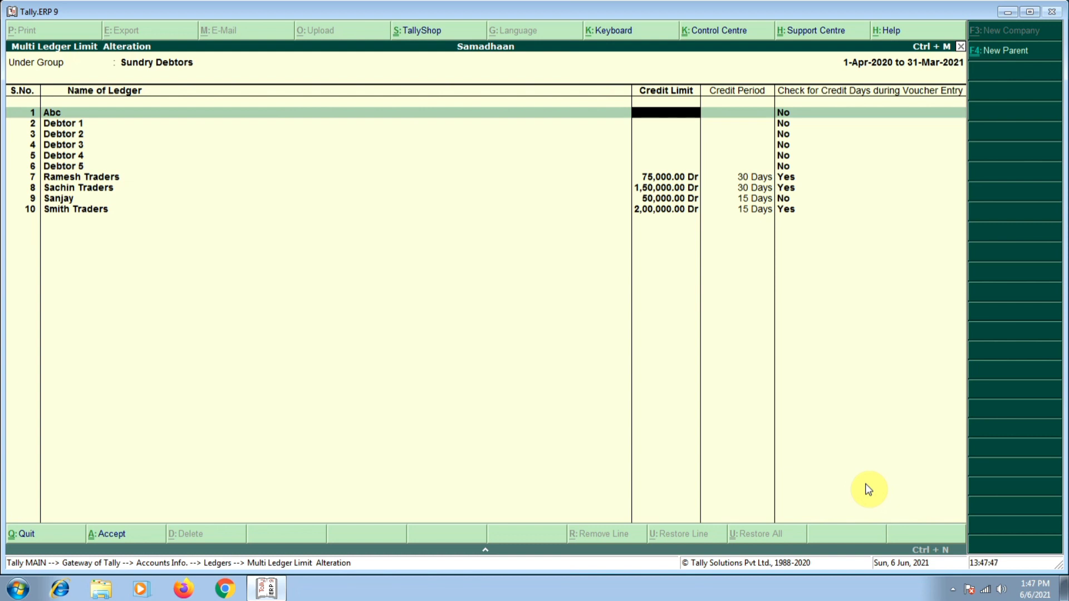
- Examine the credit limit, credit period and credit-days check of the ledgers from Abc to Ramesh Traders
key("Down")
key("Down")
key("Down")
key("Down")
key("Down")
key("Down")
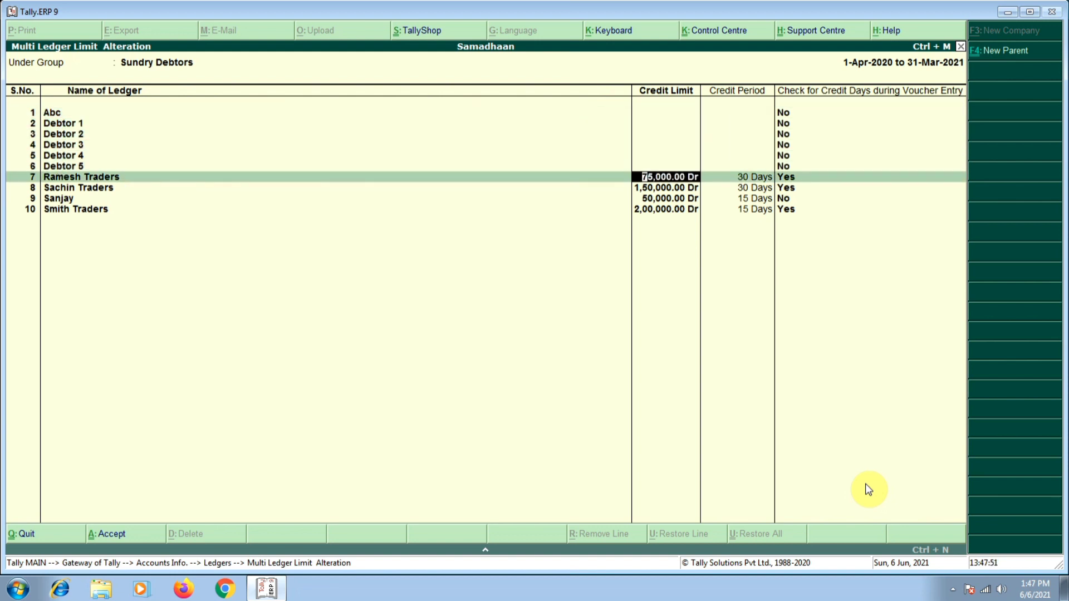
key("Up")
key("Up")
key("Up")
key("Up")
key("Up")
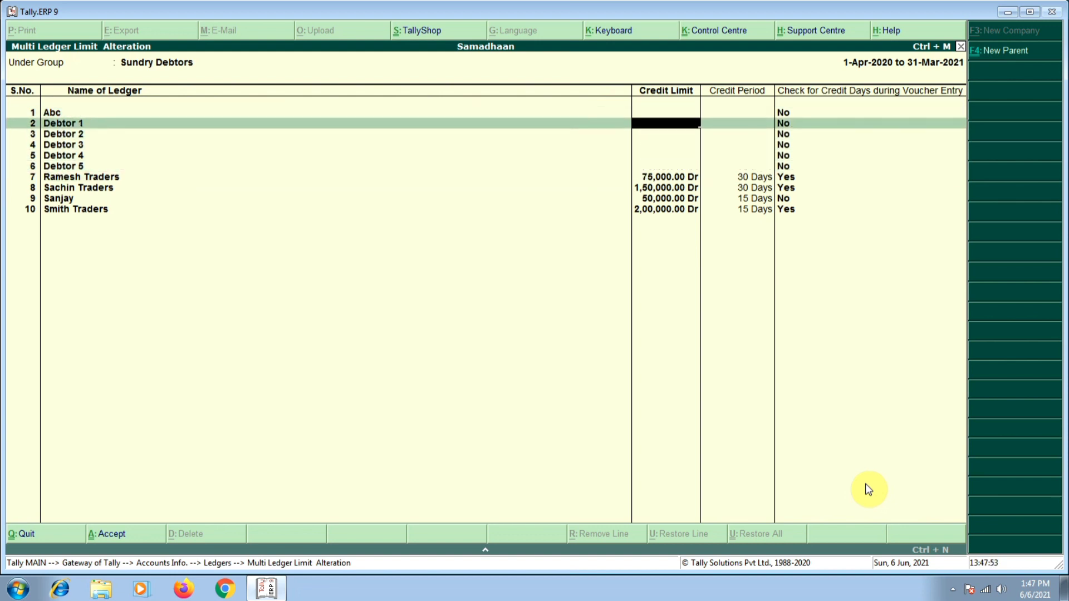
key("Up")
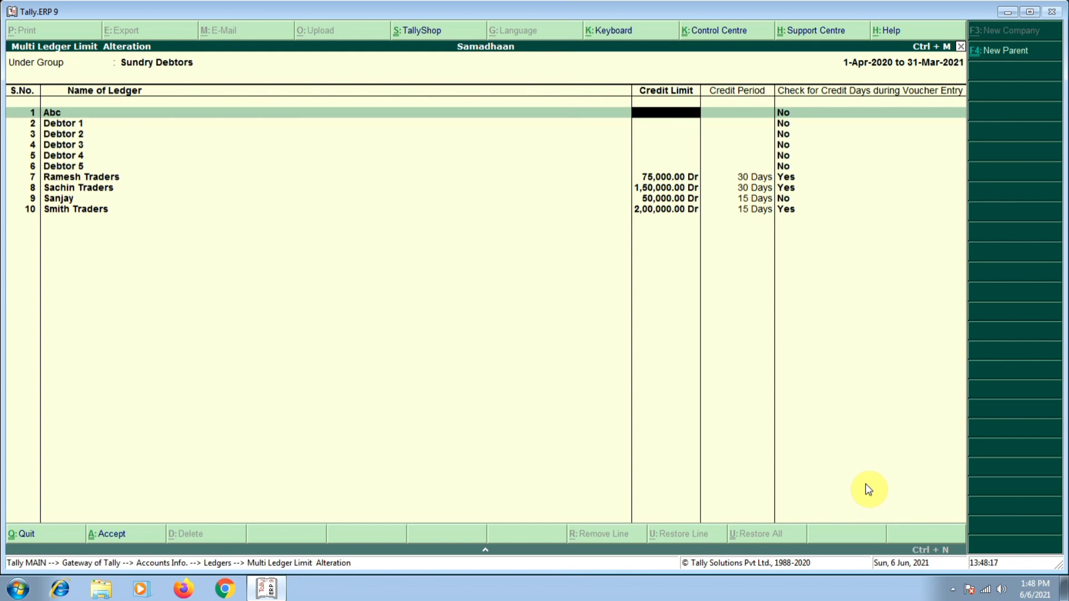
- Set Abc's credit limit to 50,000, credit period to 15 days and credit-days check to Yes, and leave the ledger masters without accepting
type("3")
key("BackSpace")
type("0000")
key("Return")
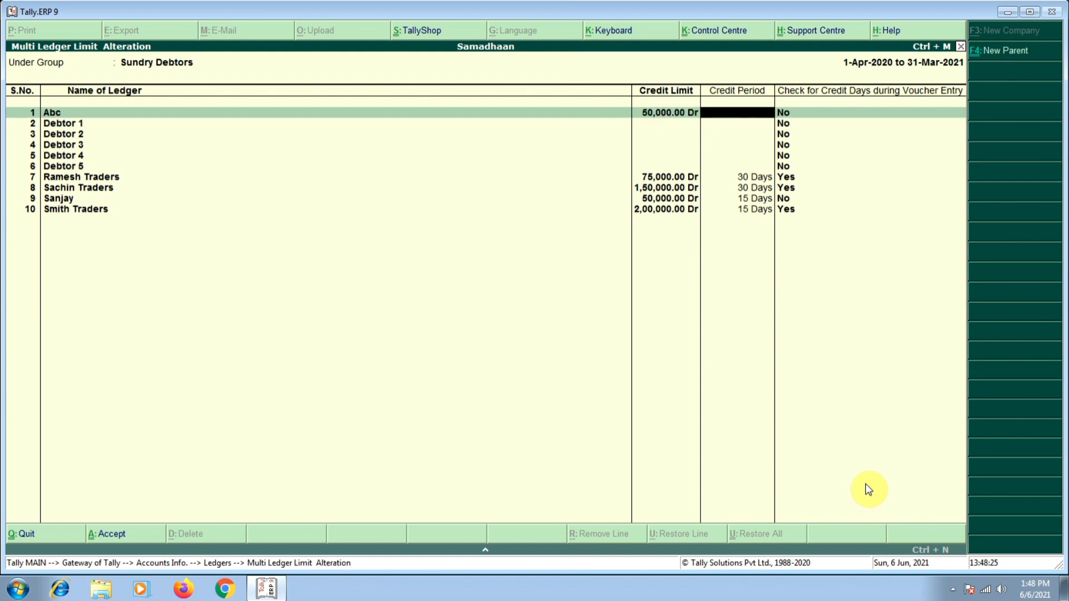
type("15")
key("Return")
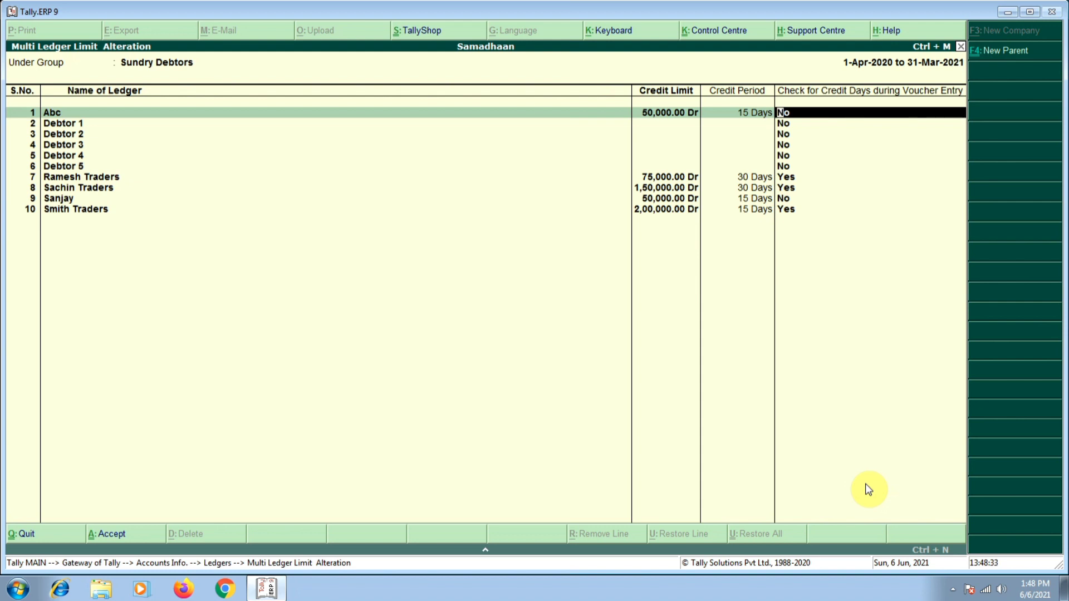
type("y")
key("Return")
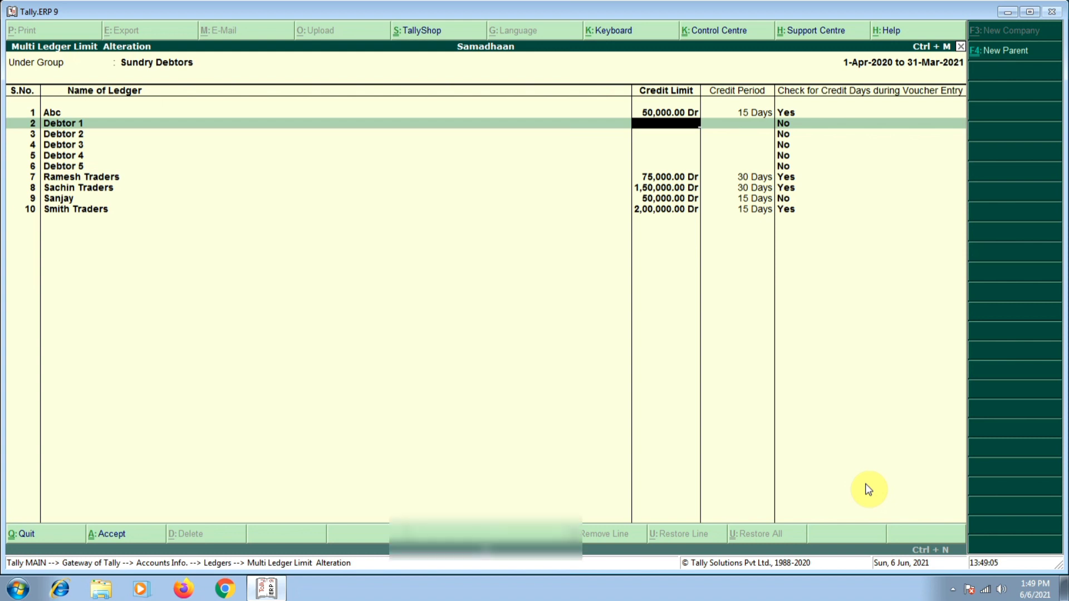
key("Escape")
key("Escape")
key("Escape")
key("Escape")
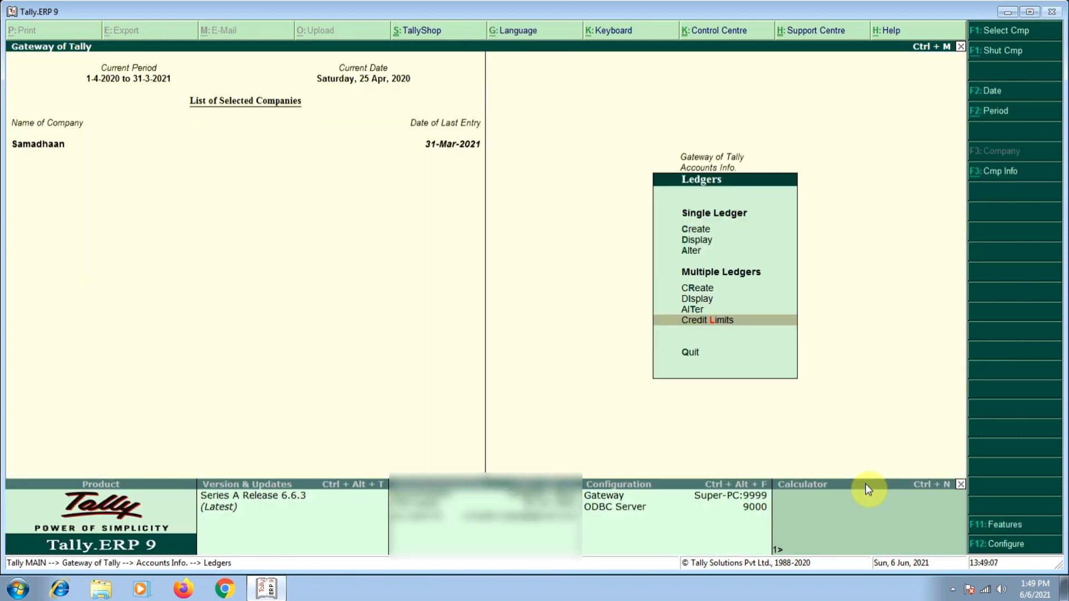
key("Escape")
- Start a Receipt voucher and set its date to 5-May-2020
key("Down")
key("Down")
key("Down")
key("Up")
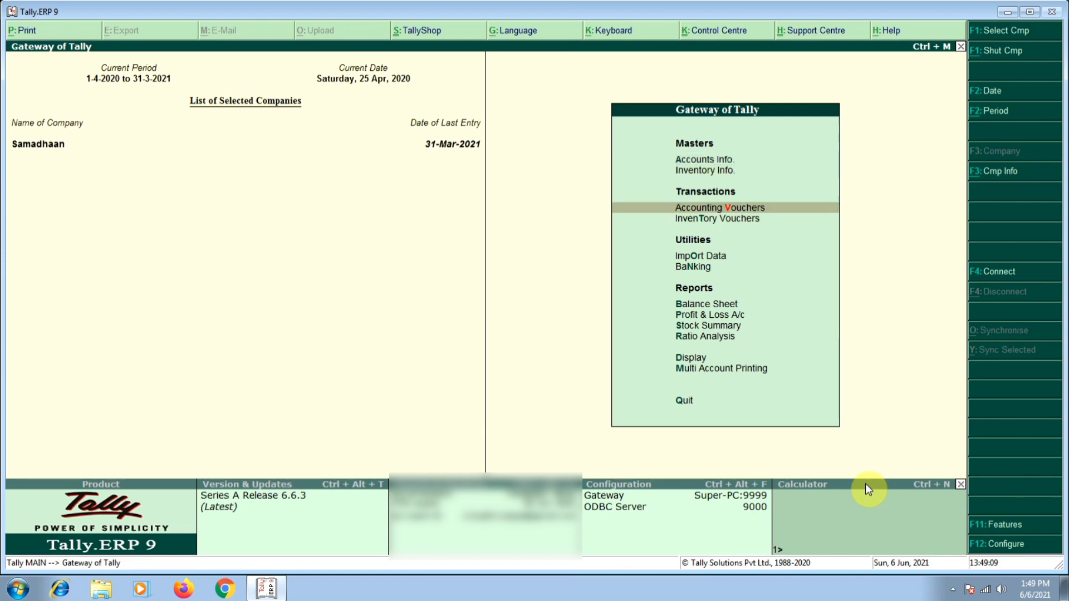
key("Return")
key("F6")
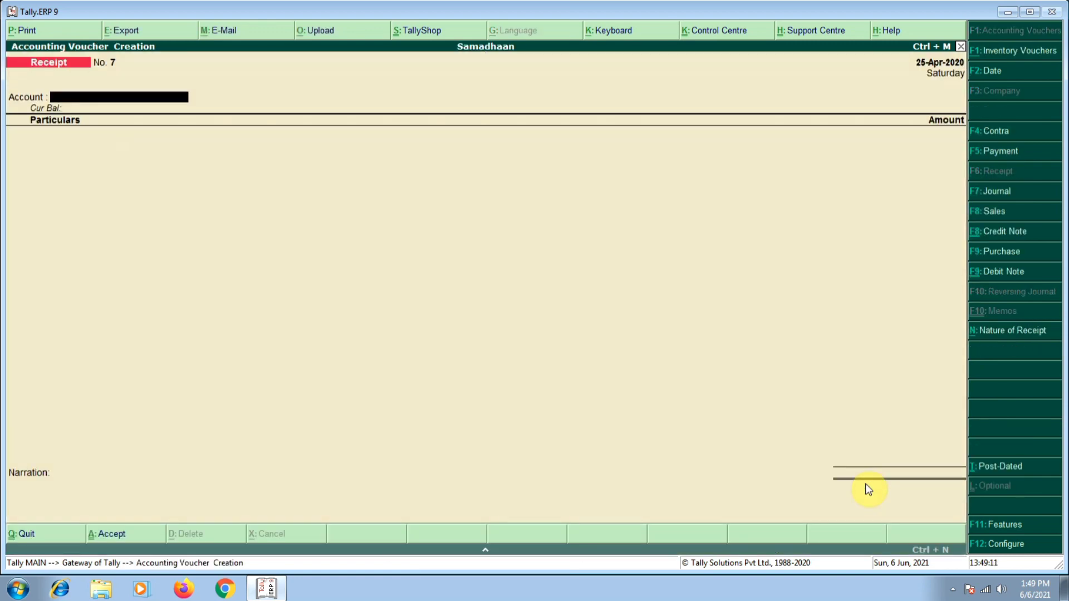
key("F2")
type("5.5")
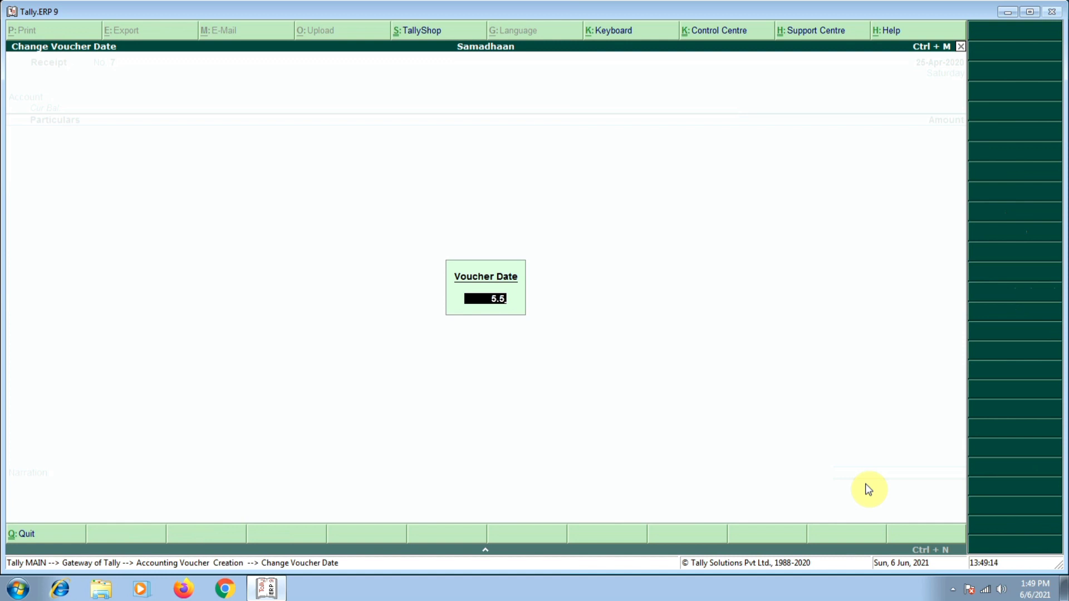
key("Return")
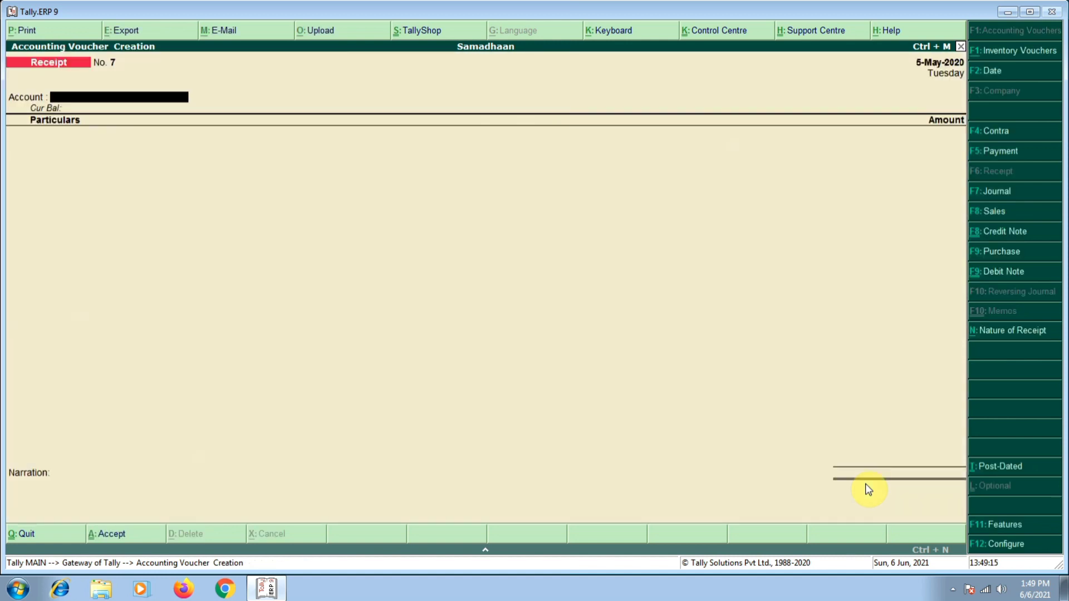
- Enter State Bank of India as the receiving account and Smith Traders as the payer, with an amount of 40,000
type("Sta")
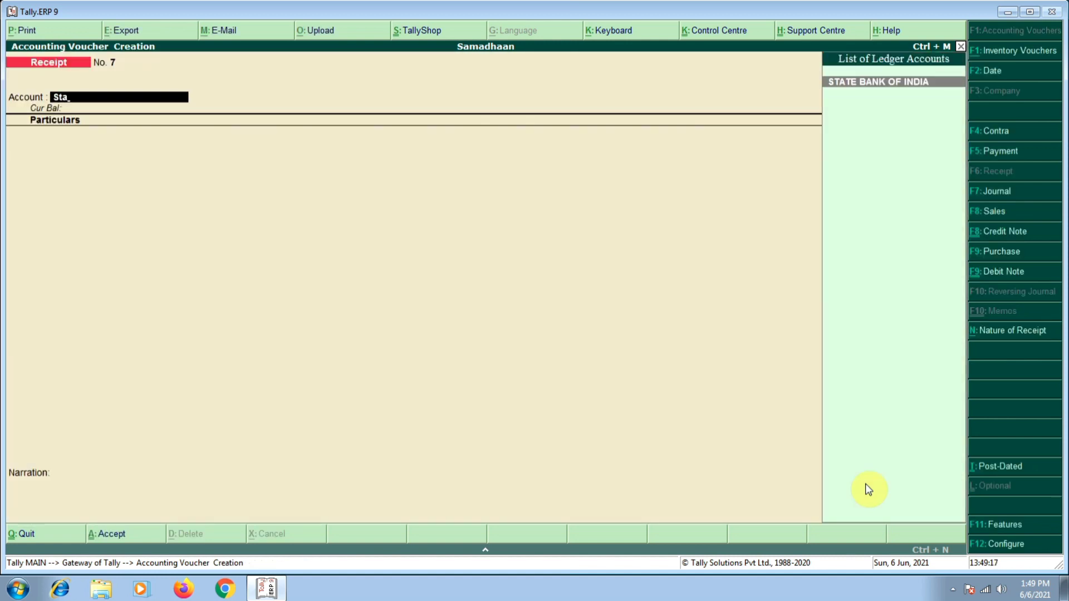
key("Return")
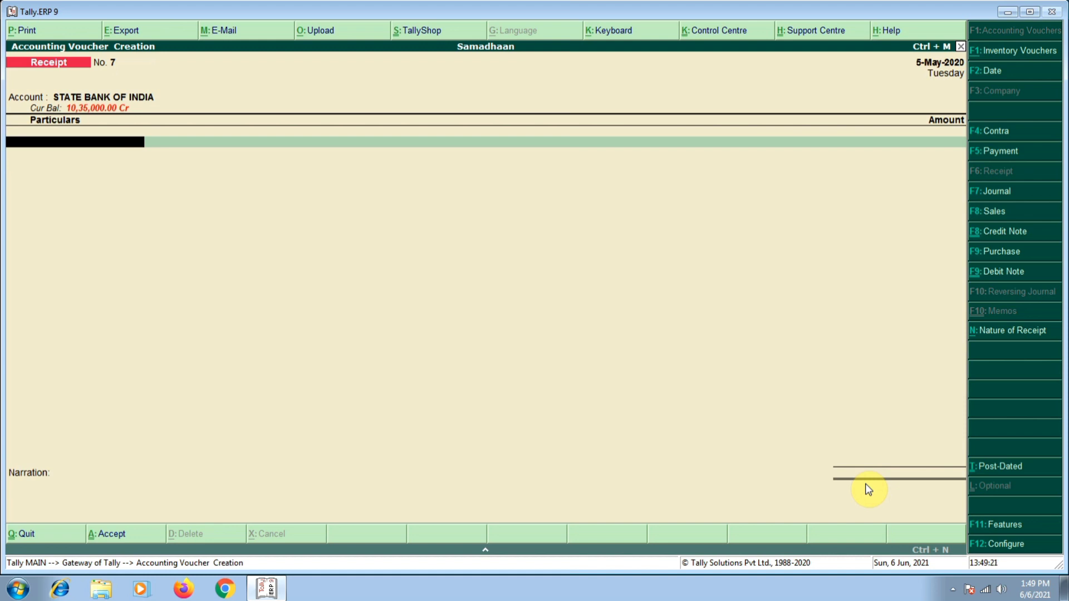
type("Smit")
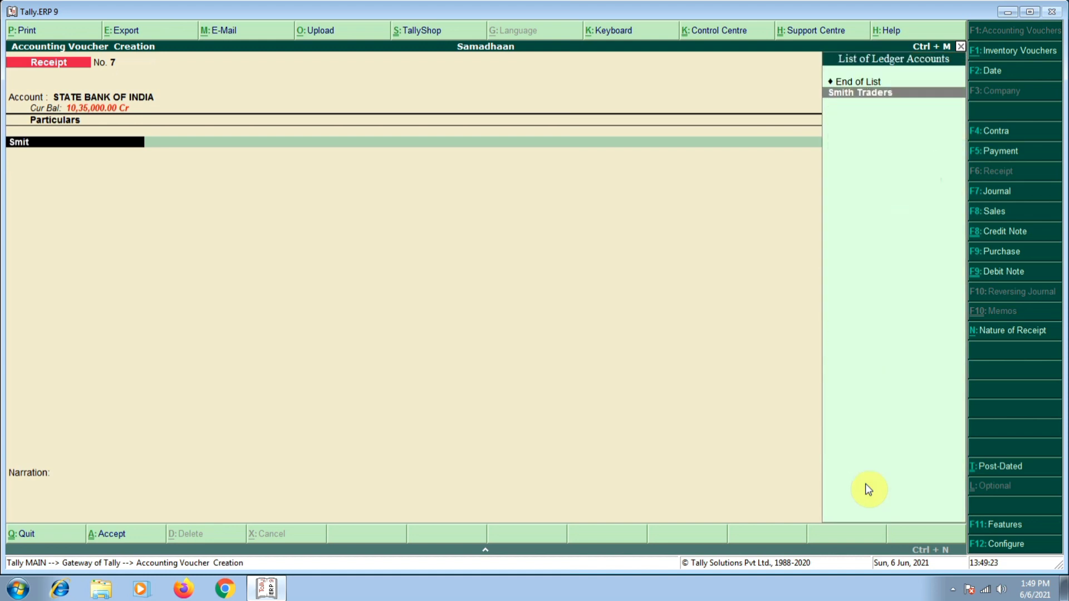
key("Return")
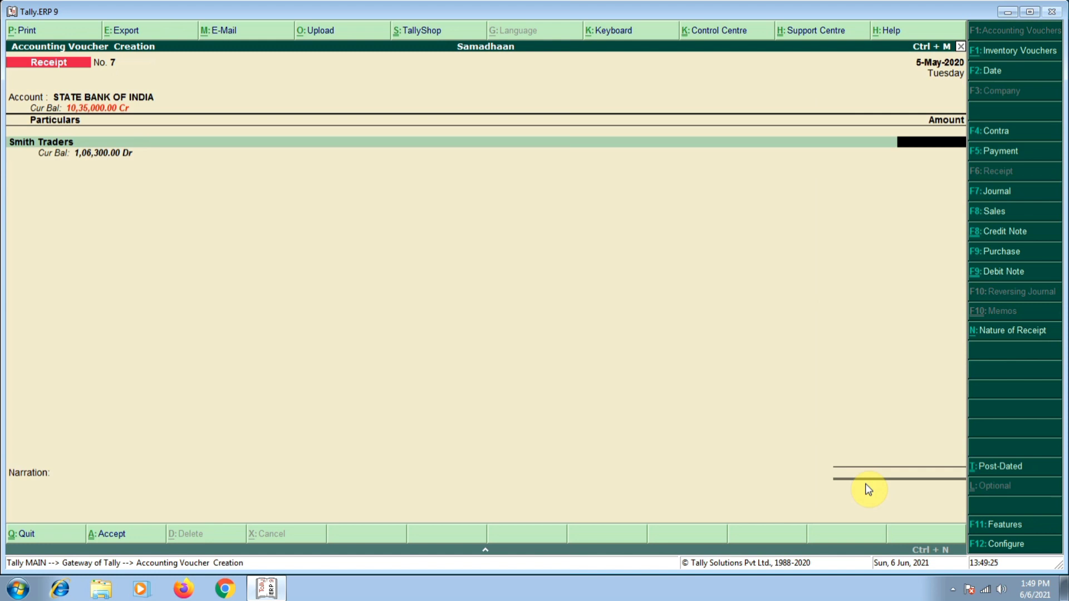
type("40000")
key("Return")
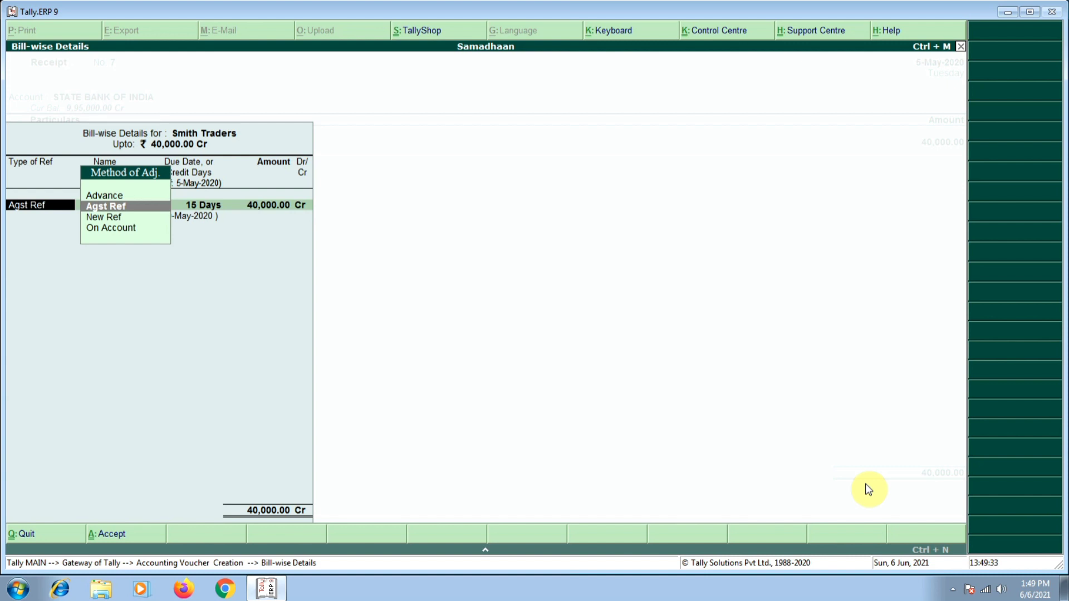
- Settle the full 40,000 as Agst Ref against bill 123, leave the narration empty and save the receipt
key("Down")
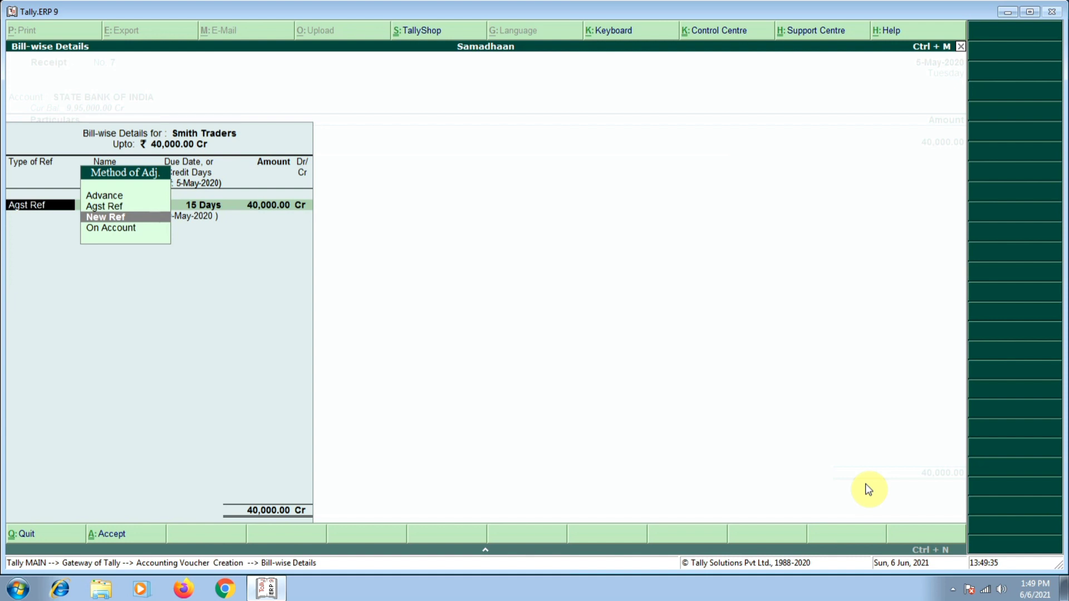
key("Up")
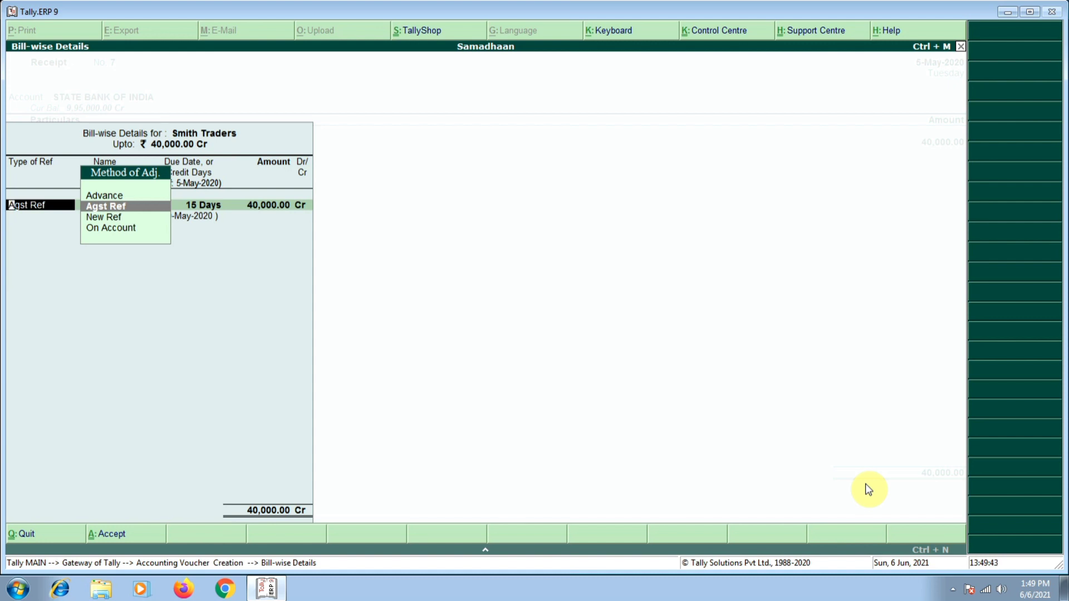
key("Return")
type("123")
key("Return")
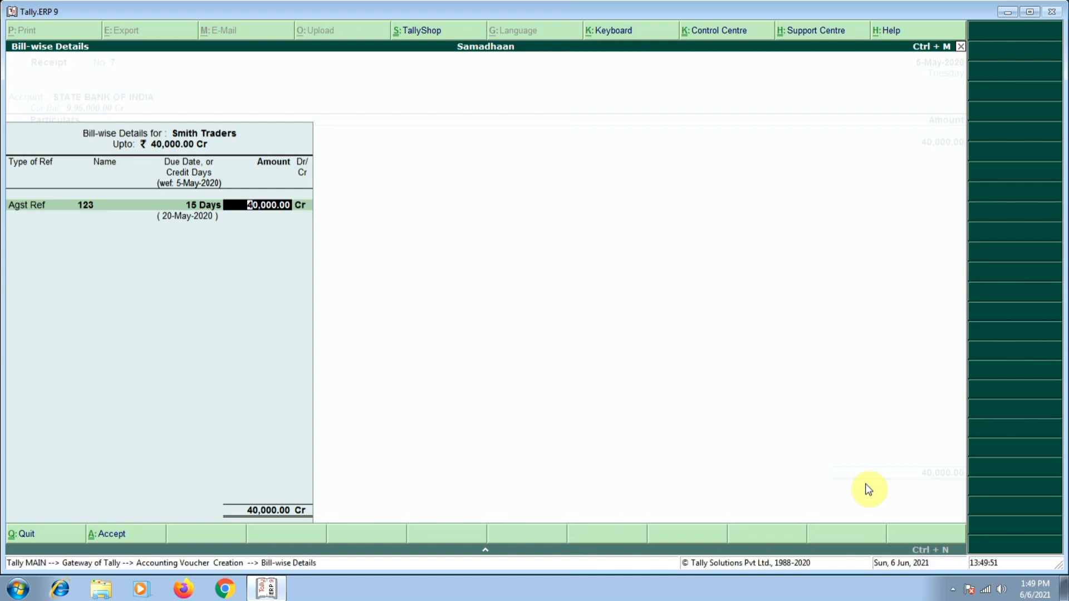
key("Return")
key("Return")
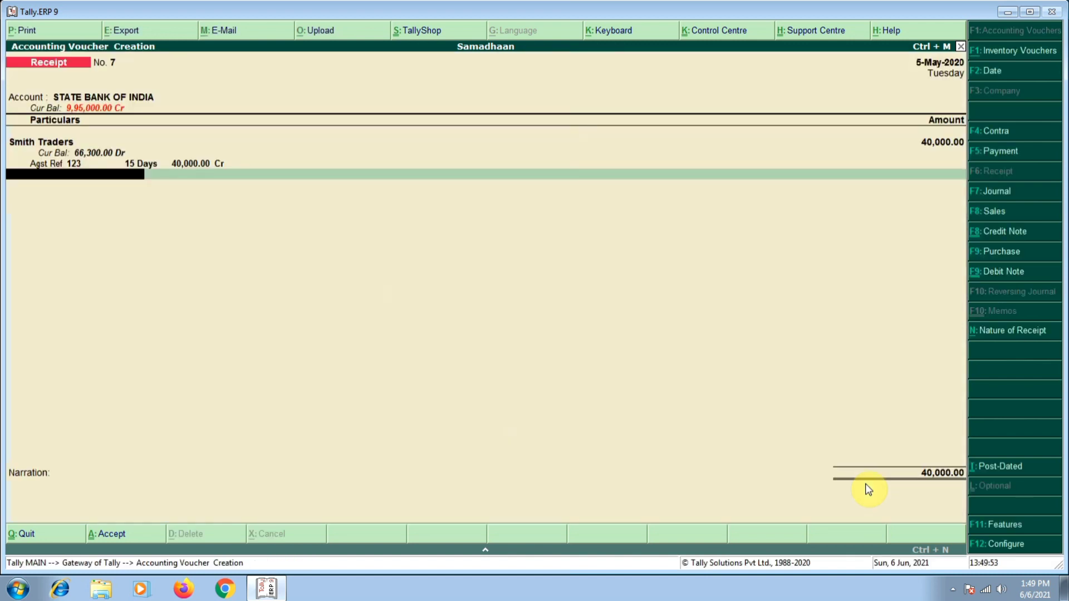
key("Return")
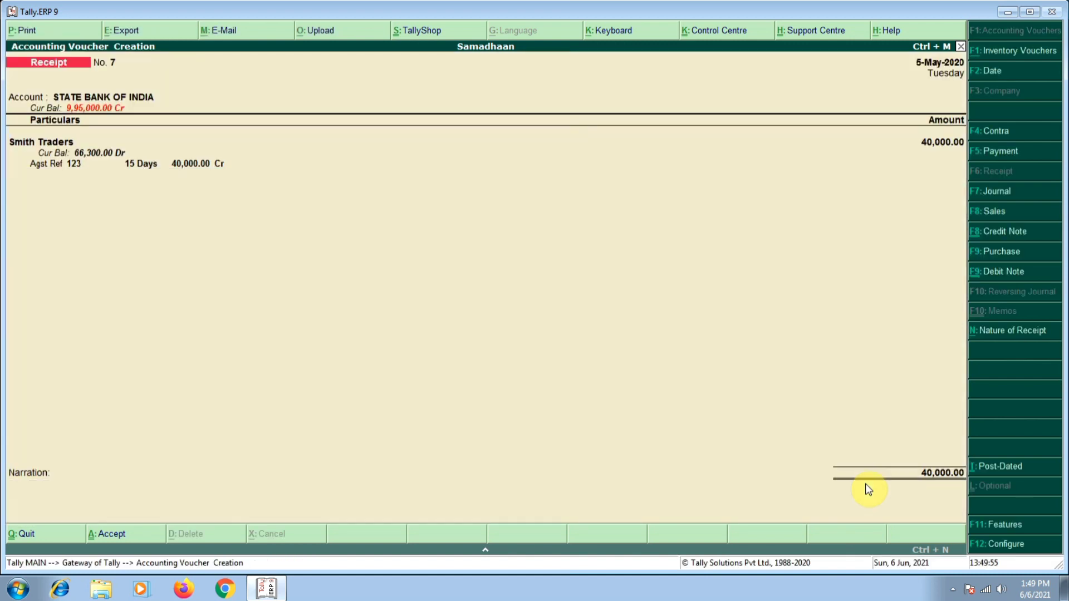
key("Return")
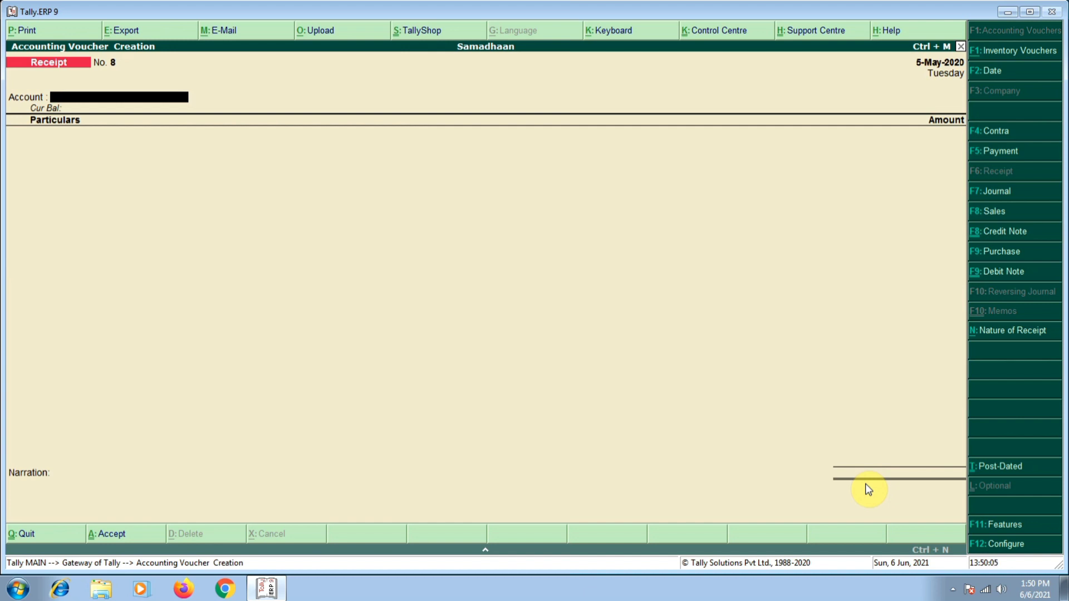
key("F2")
type("31.5")
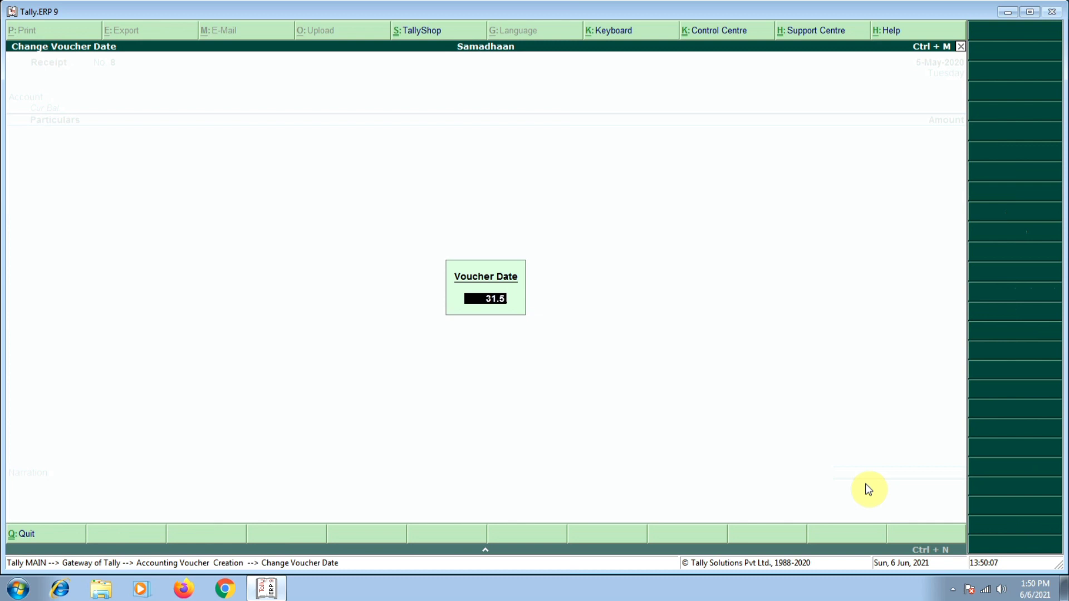
key("Return")
type("Sta")
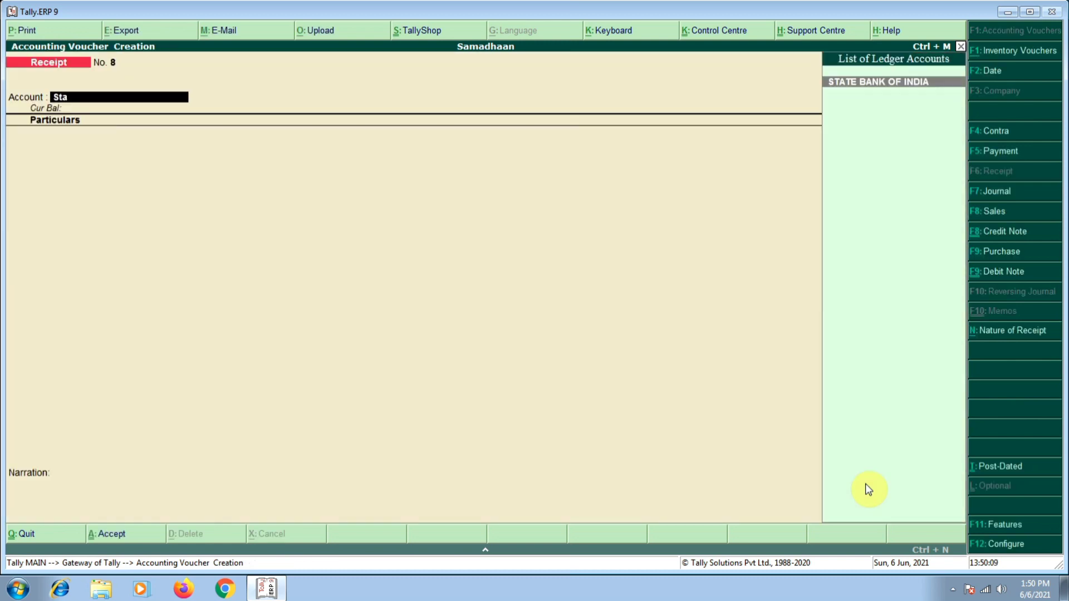
key("Return")
type("Smit")
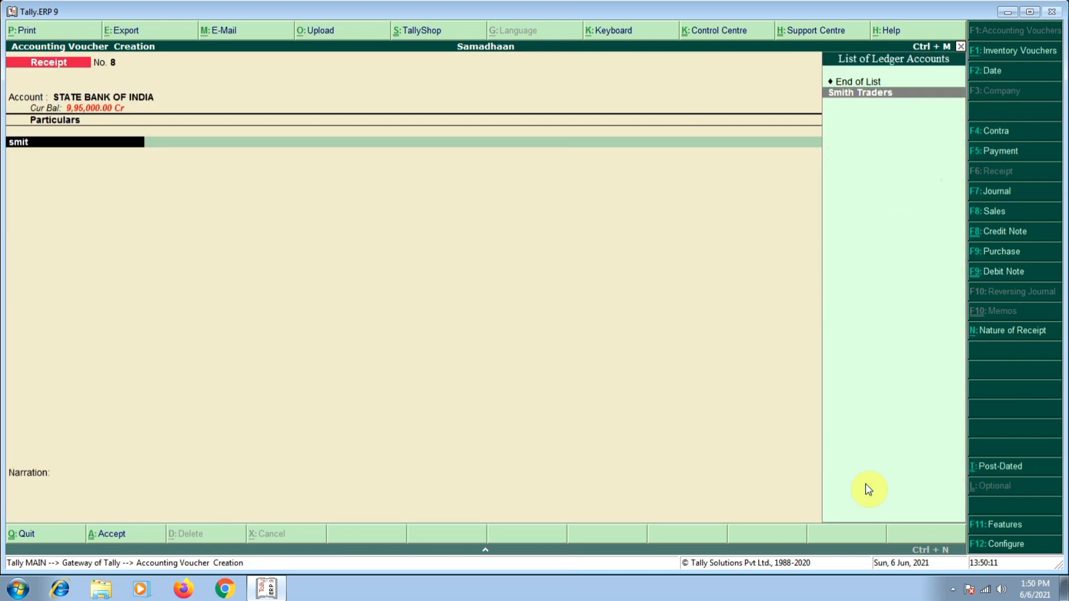
key("Return")
type("5000")
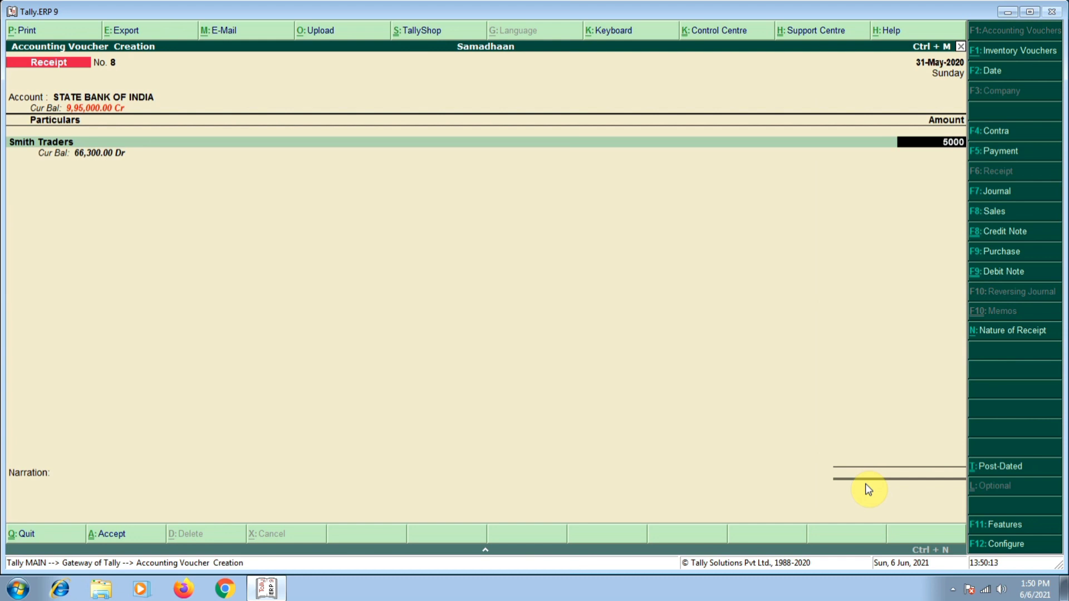
key("Return")
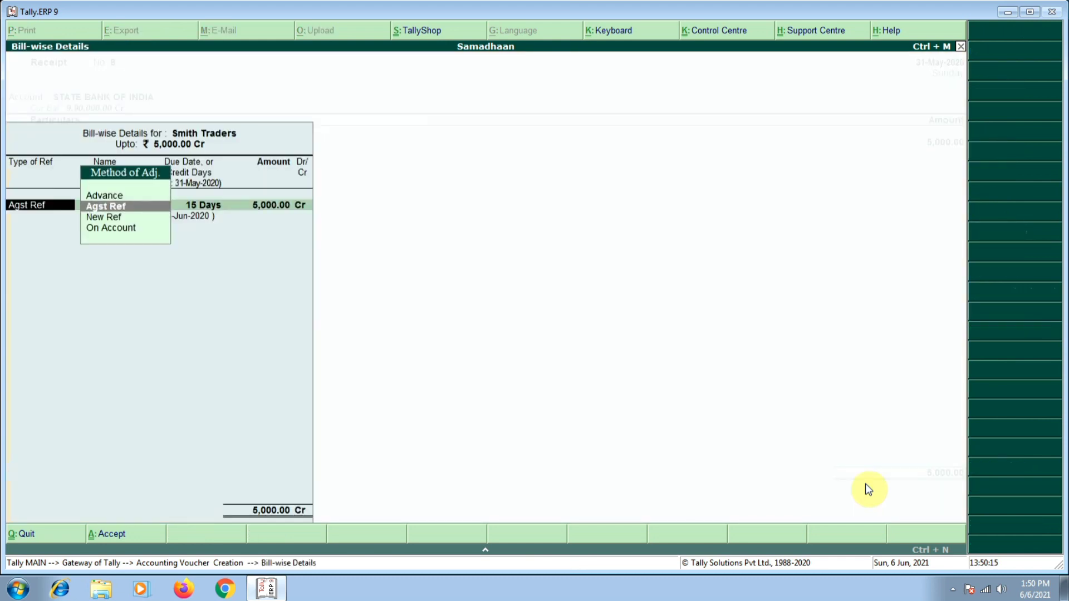
key("Return")
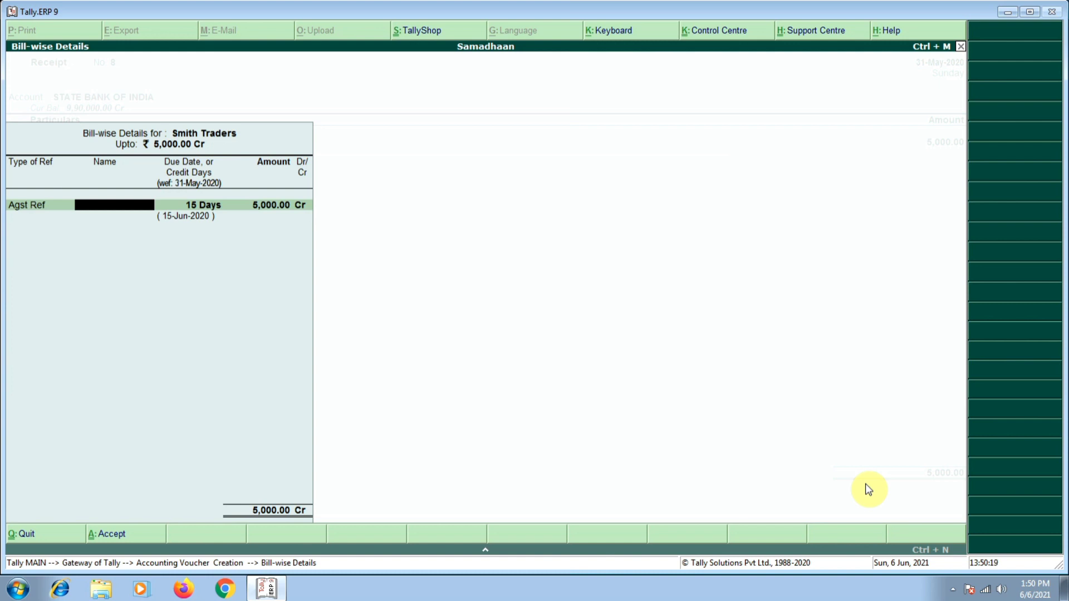
key("Escape")
key("Escape")
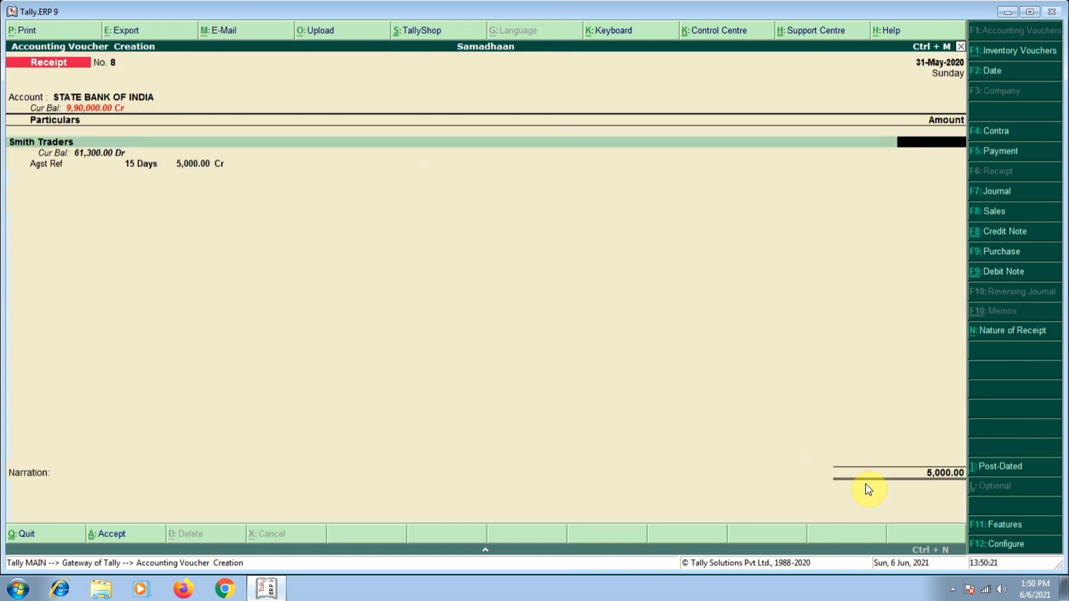
key("Escape")
key("Return")
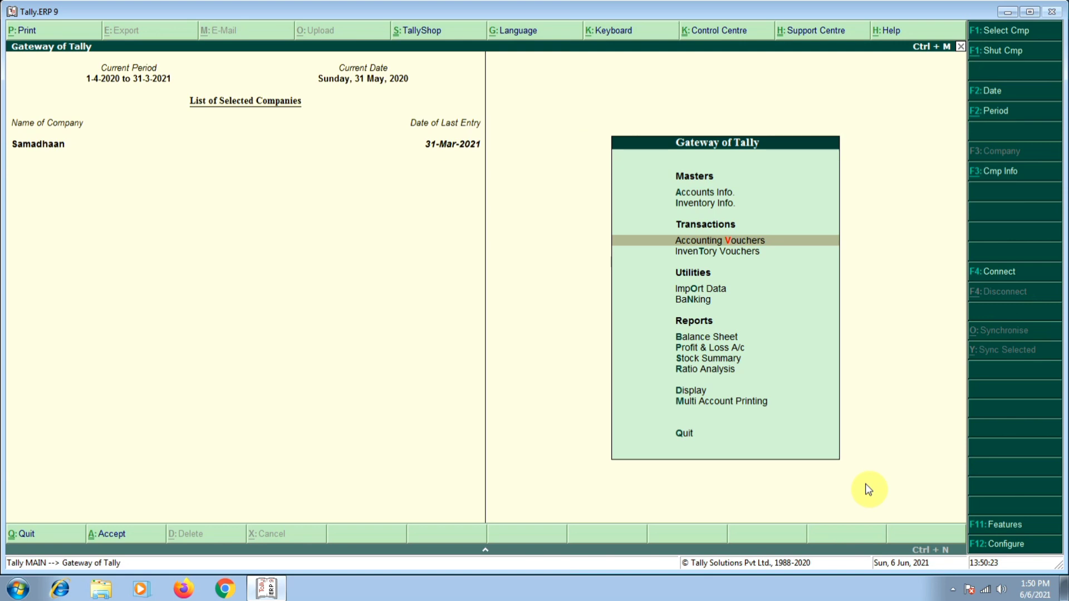
- Display the Smith Traders ledger account, switch to its monthly summary and review the April vouchers
type("dalSmith")
key("Return")
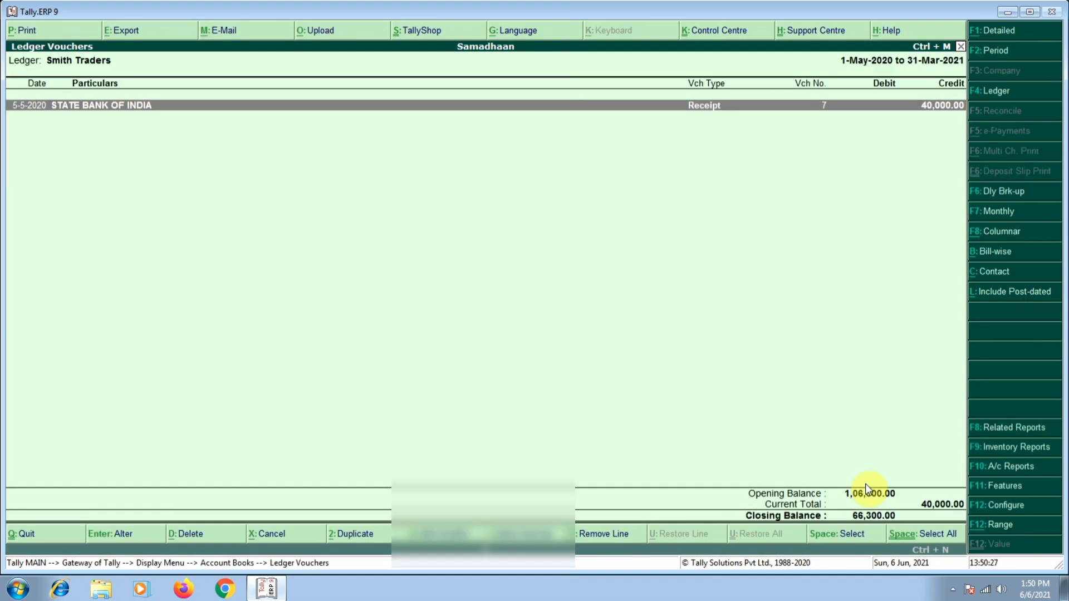
key("F7")
key("Up")
key("Up")
key("Up")
key("Up")
key("Up")
key("Up")
key("Up")
key("Up")
key("Up")
key("Up")
key("Up")
key("Down")
key("Up")
key("Return")
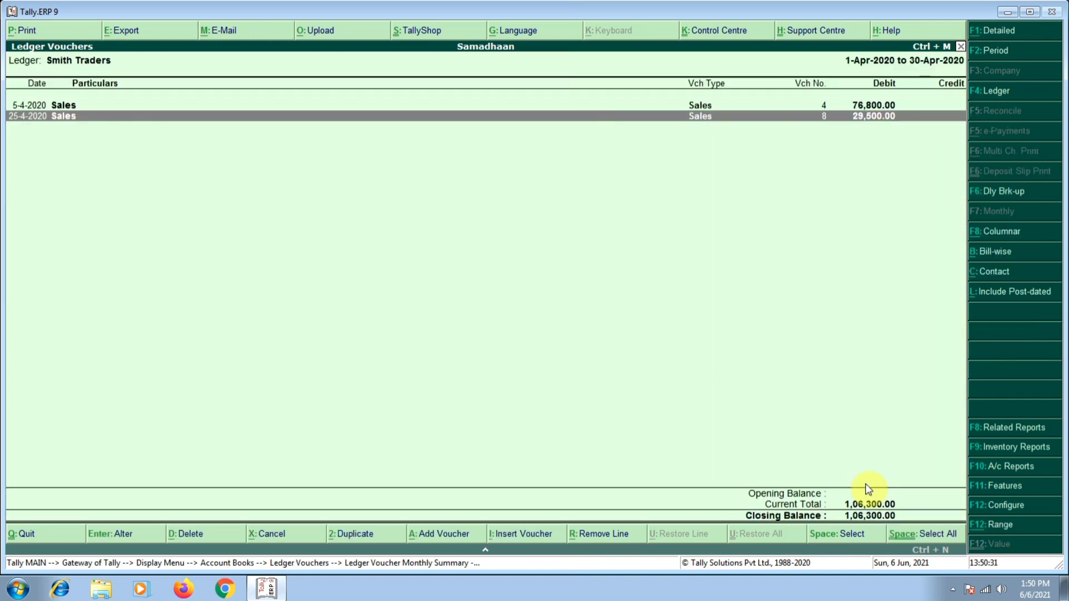
- Review the May vouchers of the Smith Traders ledger and return to the monthly summary
key("Escape")
key("Down")
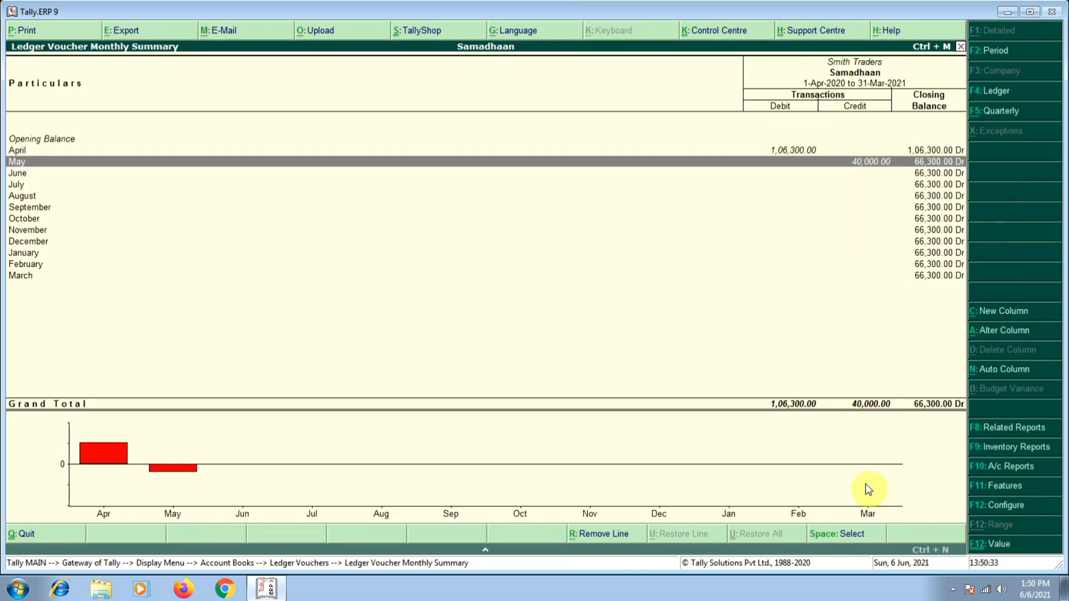
key("Return")
key("Escape")
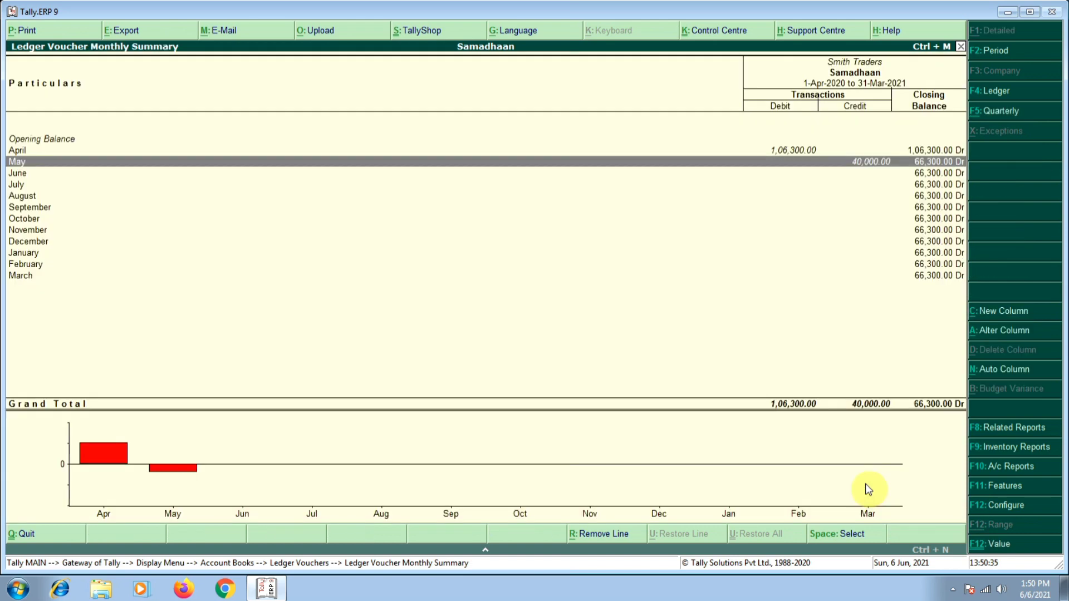